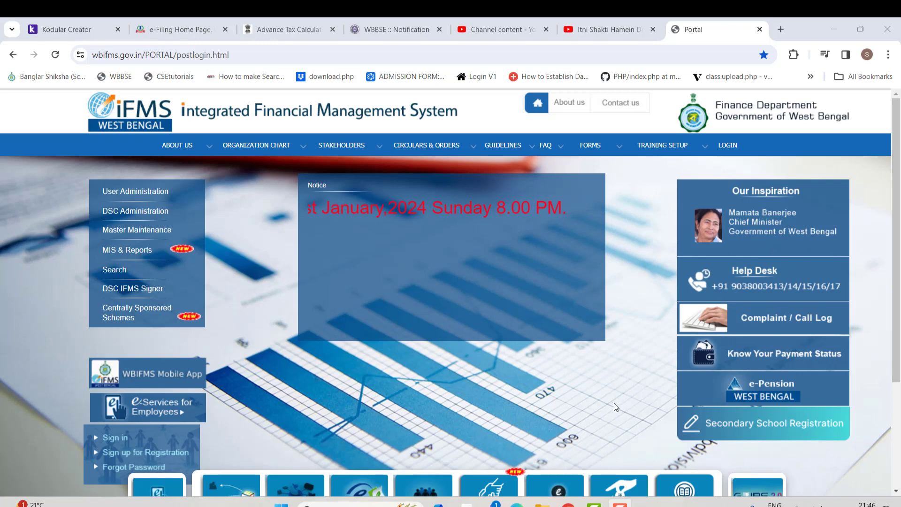
- Open the new employee registration page and try the NGIPF account number option
{"action": "scroll", "coordinate": [812, 435], "scroll_direction": "down", "scroll_amount": 1}
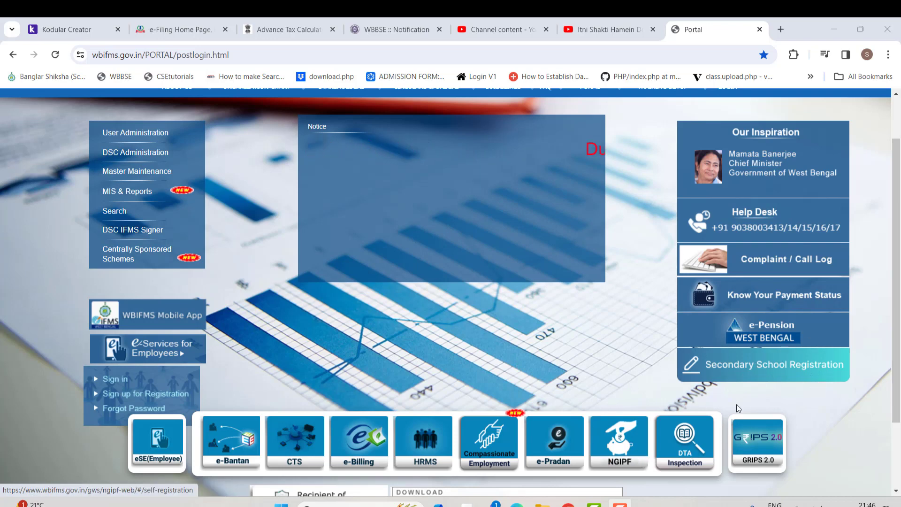
{"action": "scroll", "coordinate": [232, 378], "scroll_direction": "up", "scroll_amount": 1}
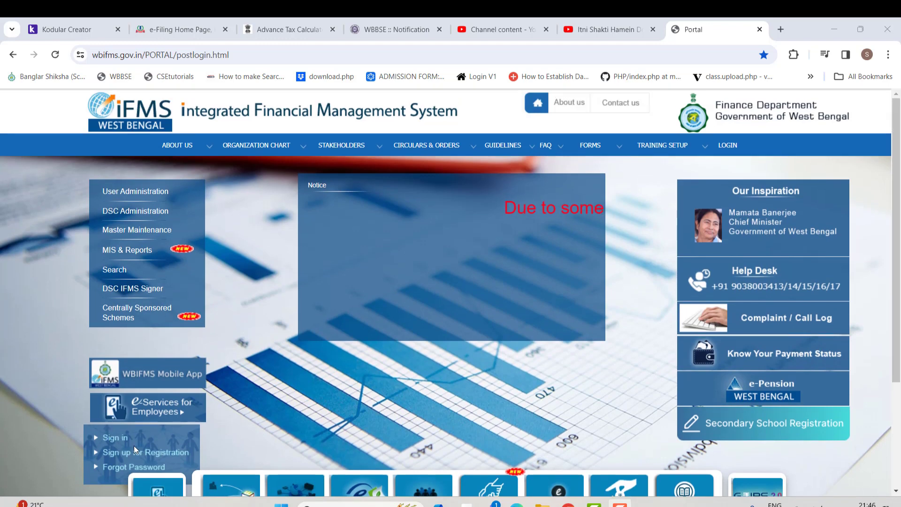
{"action": "scroll", "coordinate": [133, 448], "scroll_direction": "down", "scroll_amount": 1}
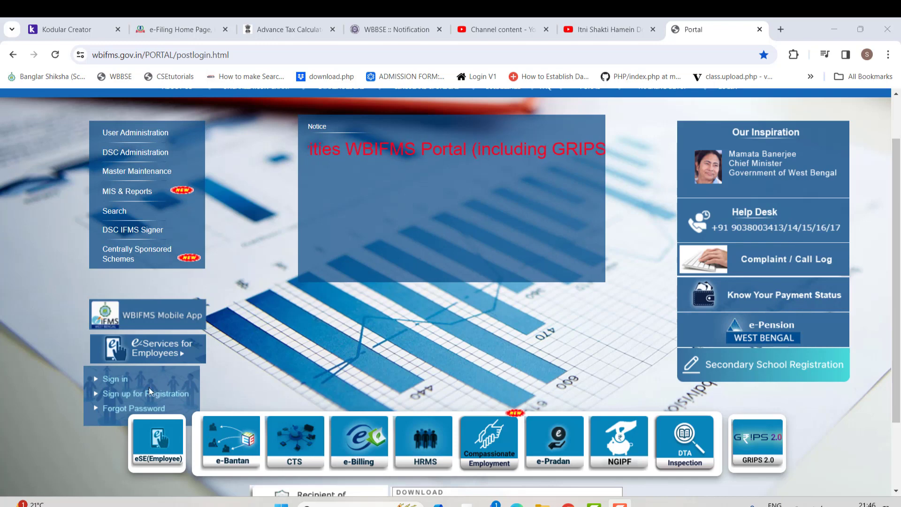
{"action": "left_click", "coordinate": [127, 397]}
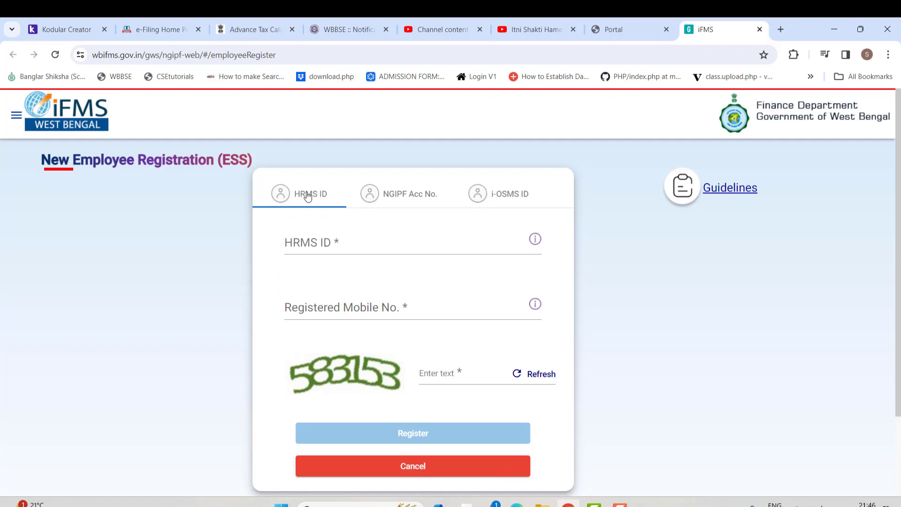
{"action": "left_click", "coordinate": [415, 197]}
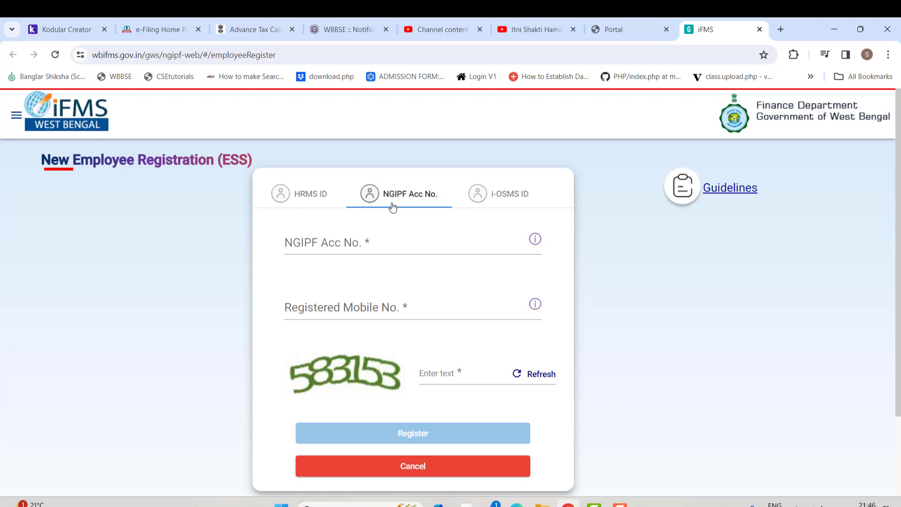
{"action": "left_click", "coordinate": [355, 249]}
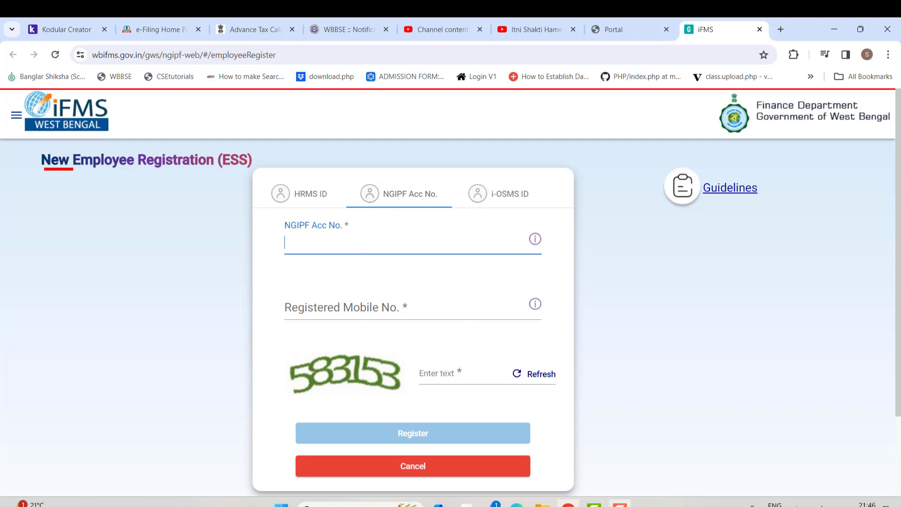
{"action": "left_click", "coordinate": [619, 505]}
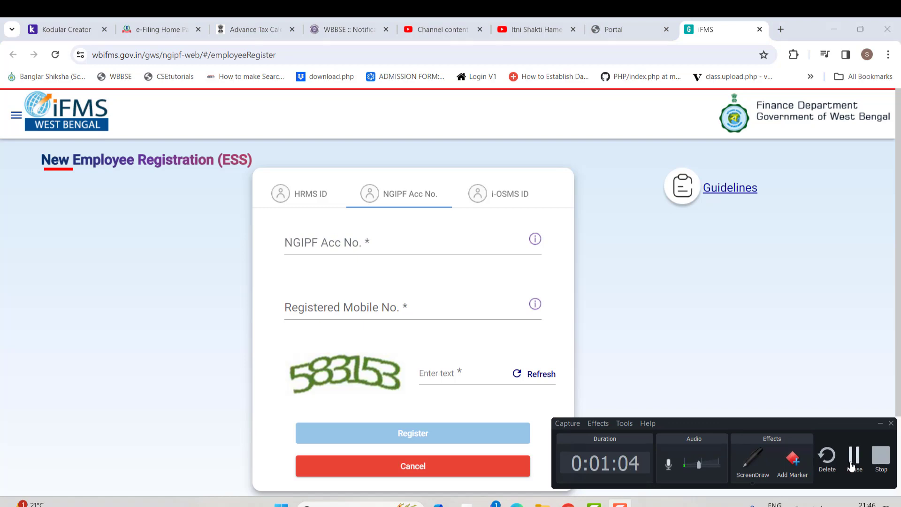
- Submit the registration with the employee's i-OSMS ID, registered mobile number and the captcha code
{"action": "left_click", "coordinate": [505, 199]}
{"action": "left_click", "coordinate": [342, 244]}
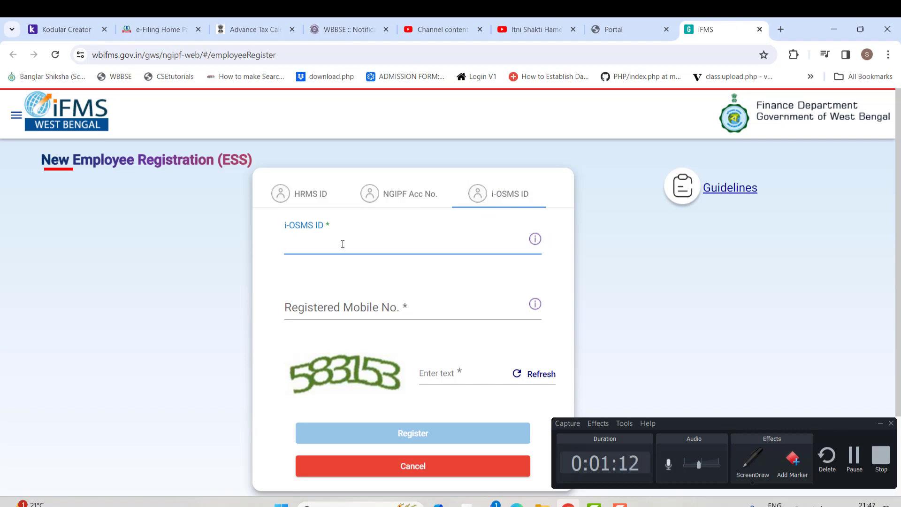
{"action": "type", "text": "XW"}
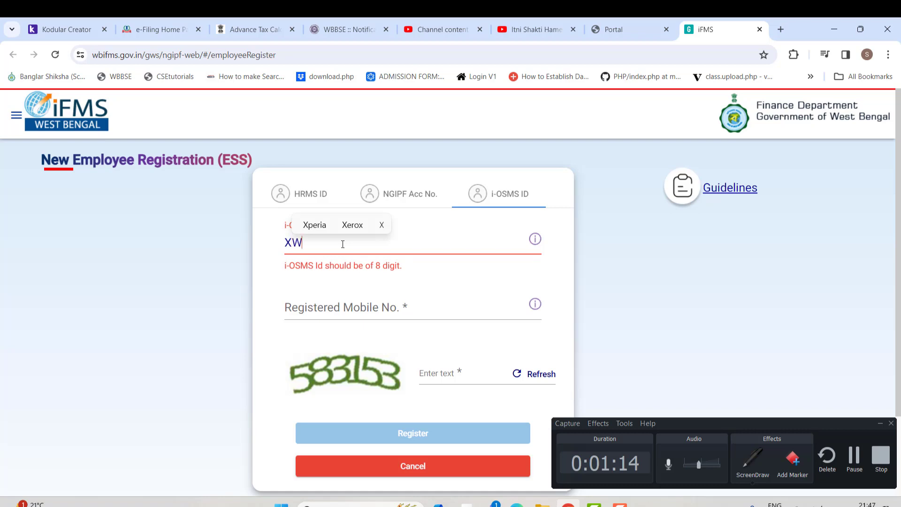
{"action": "type", "text": "WT63"}
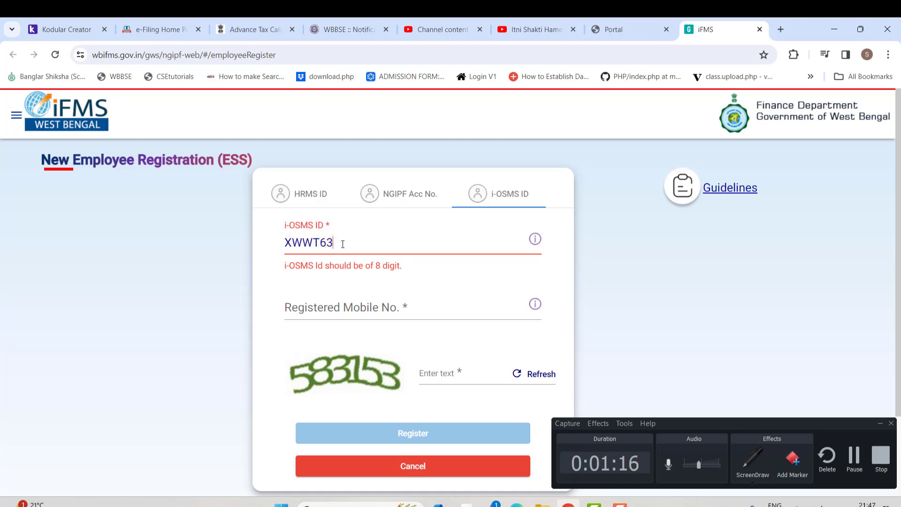
{"action": "type", "text": "63"}
{"action": "key", "text": "Tab"}
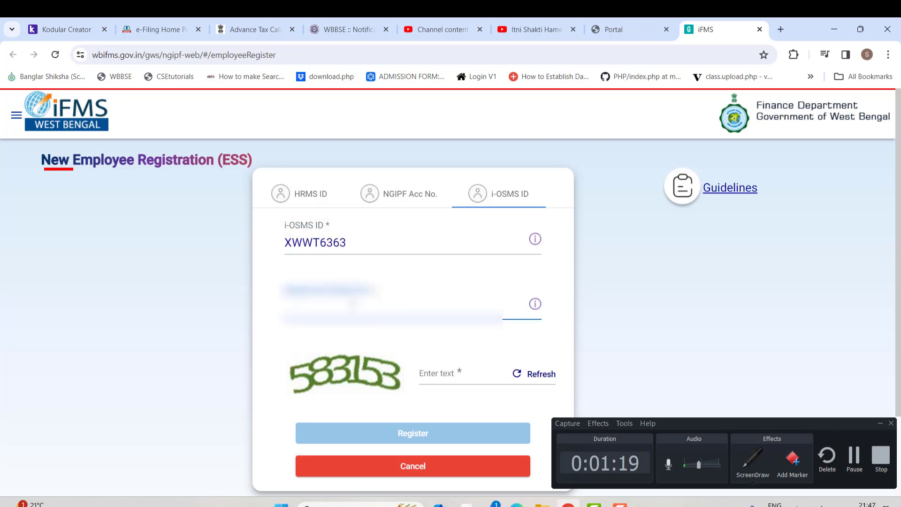
{"action": "type", "text": "987654321"}
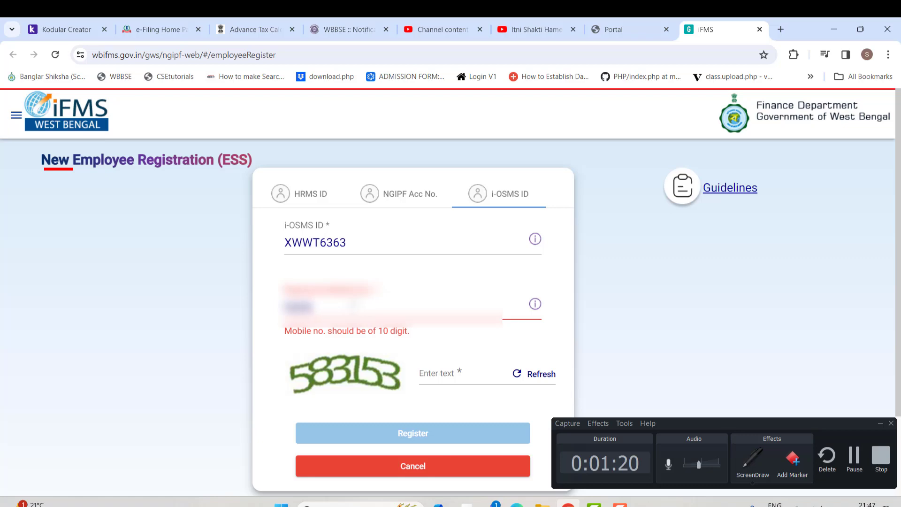
{"action": "type", "text": "0"}
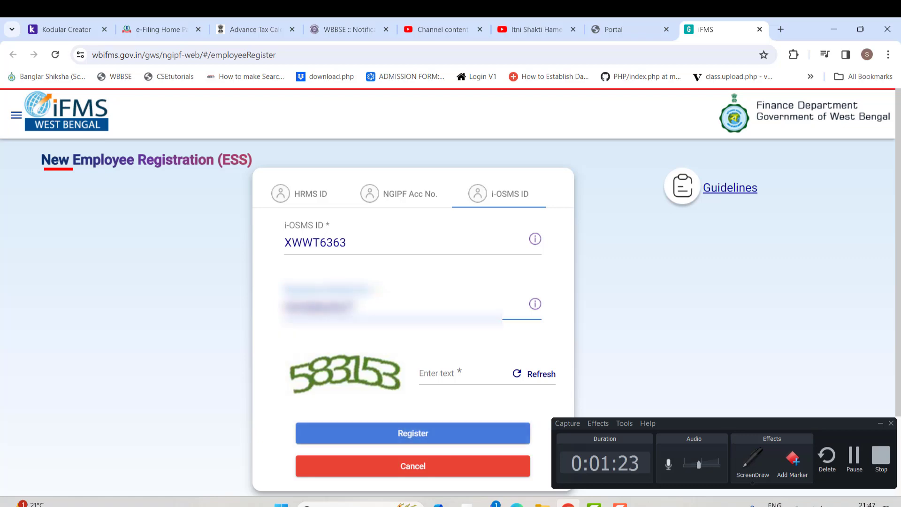
{"action": "left_click", "coordinate": [477, 379]}
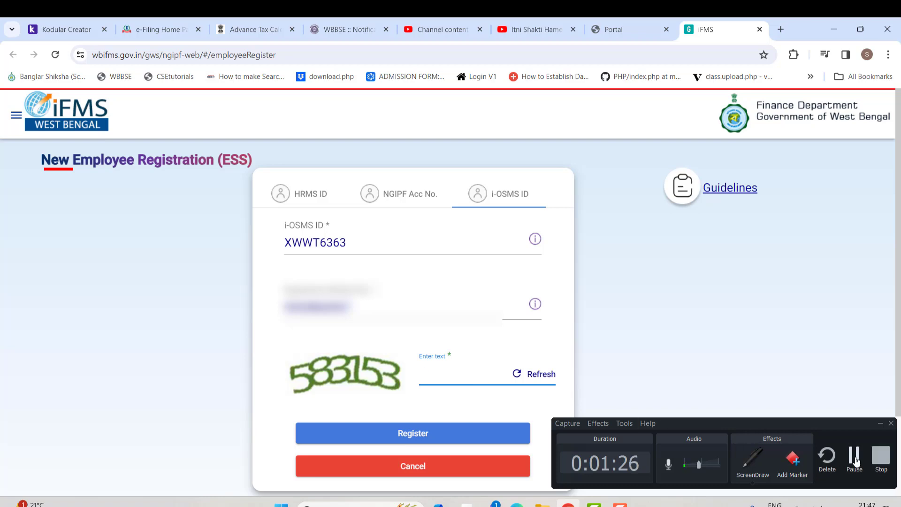
{"action": "type", "text": "583153"}
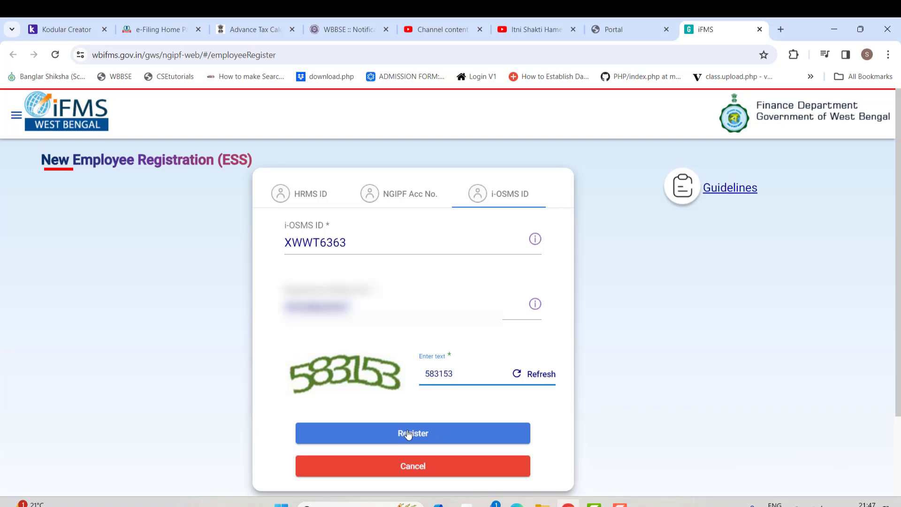
{"action": "left_click", "coordinate": [407, 433]}
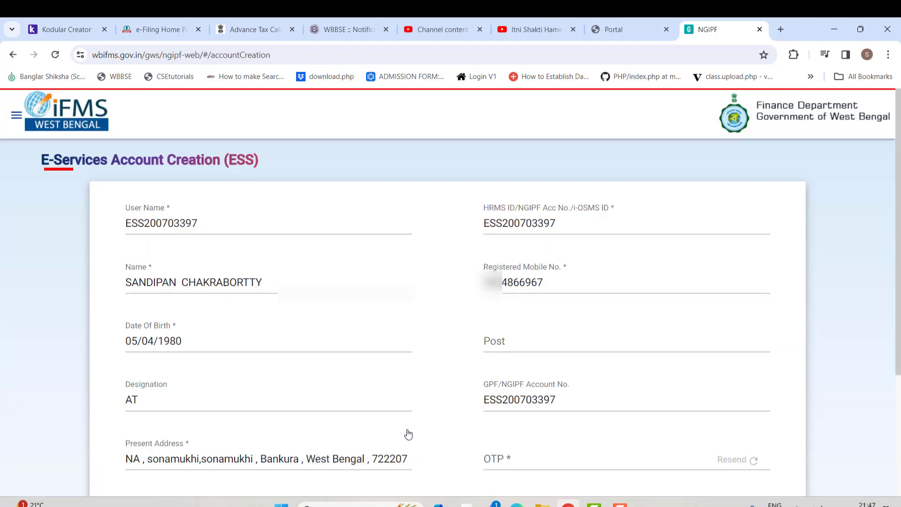
- Have an OTP sent to the registered mobile, enter the received code, and accept the declaration
{"action": "scroll", "coordinate": [356, 211], "scroll_direction": "down", "scroll_amount": 1}
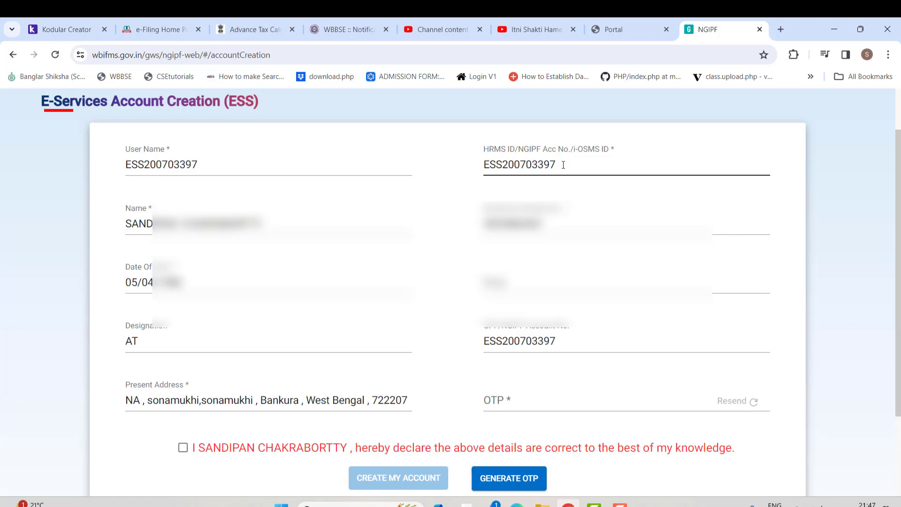
{"action": "left_click_drag", "start_coordinate": [556, 166], "coordinate": [483, 165]}
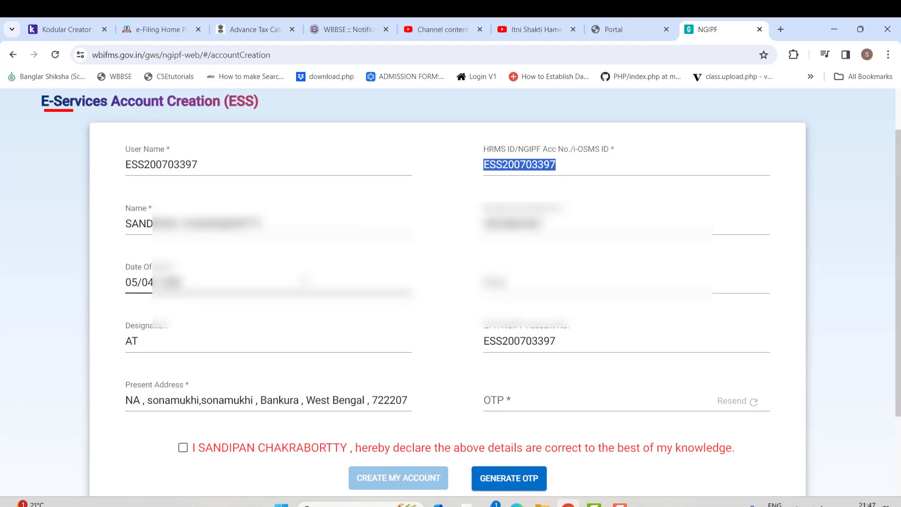
{"action": "scroll", "coordinate": [342, 332], "scroll_direction": "down", "scroll_amount": 2}
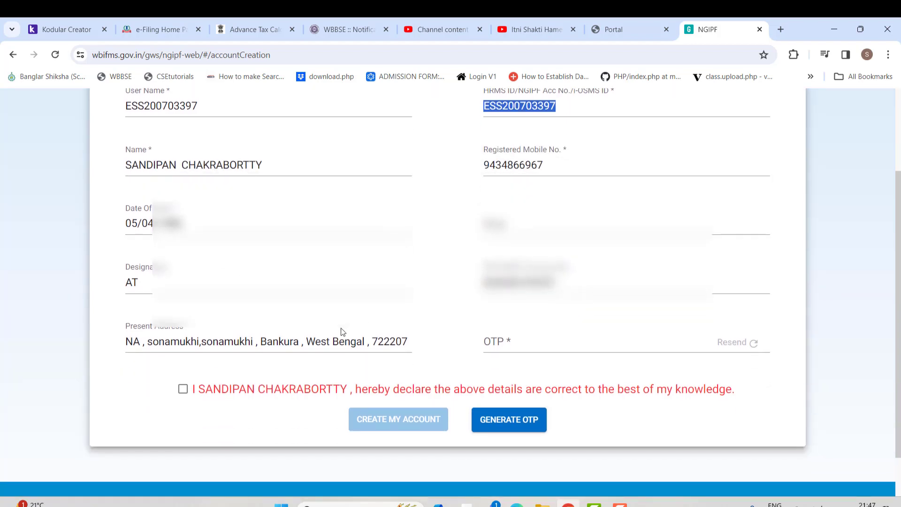
{"action": "left_click", "coordinate": [629, 286]}
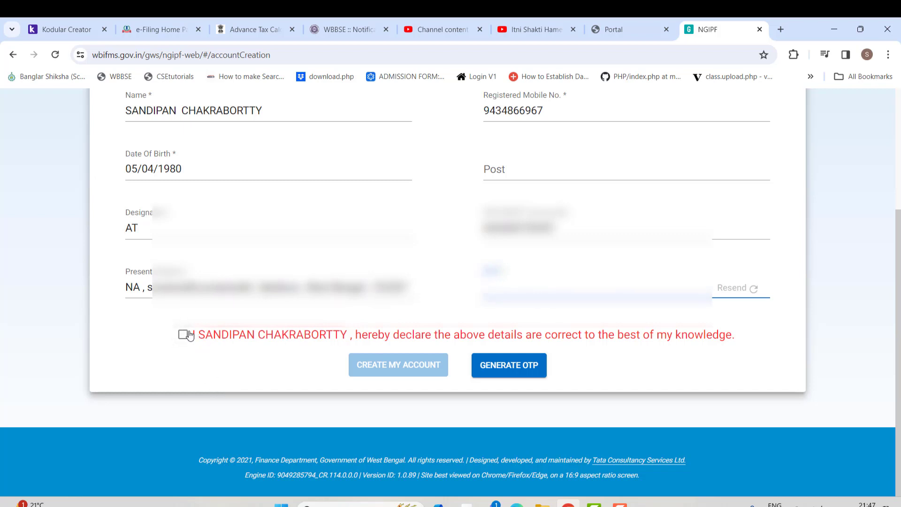
{"action": "left_click", "coordinate": [509, 367]}
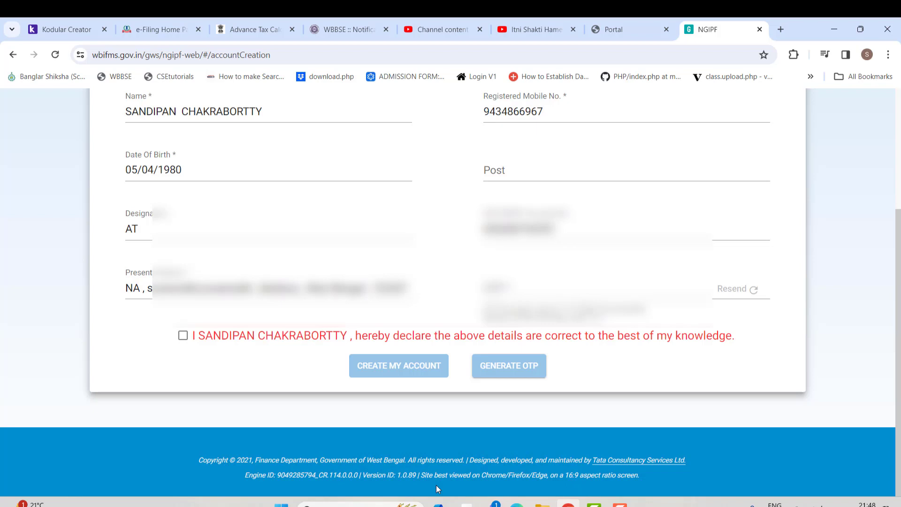
{"action": "left_click", "coordinate": [600, 293]}
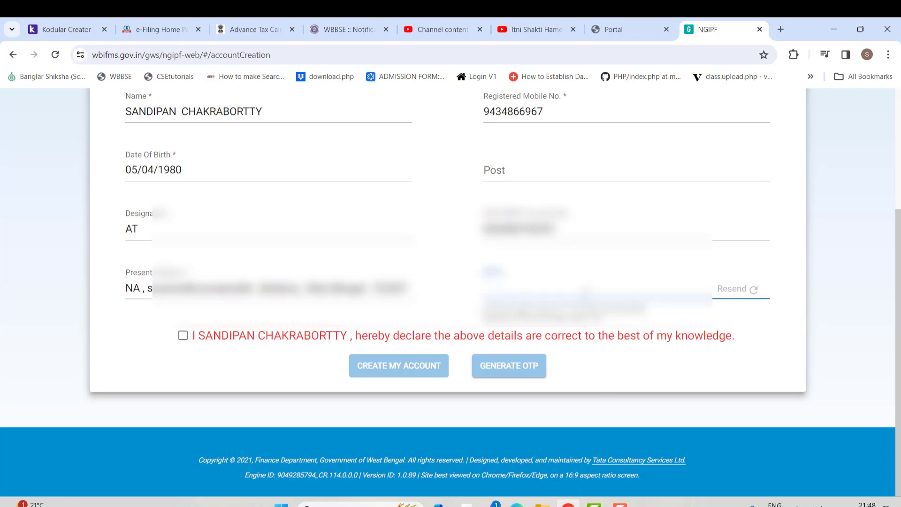
{"action": "type", "text": "123456"}
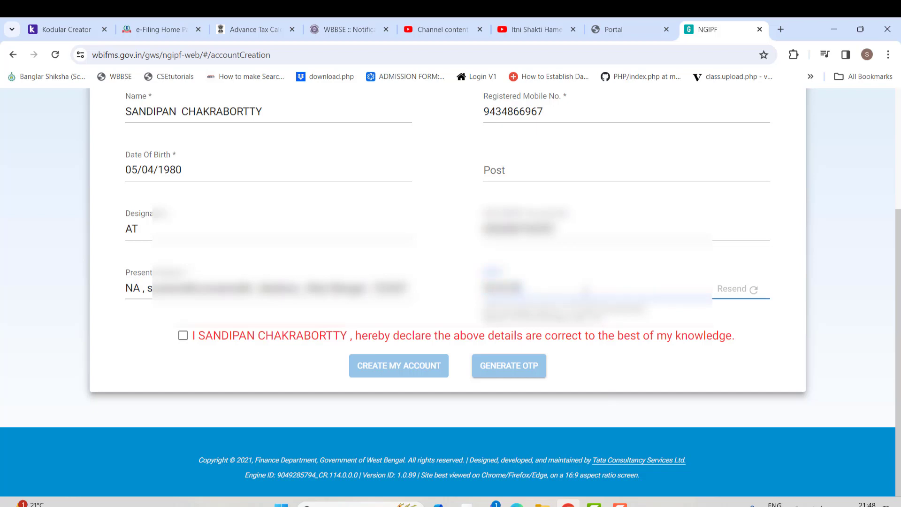
{"action": "left_click", "coordinate": [183, 336]}
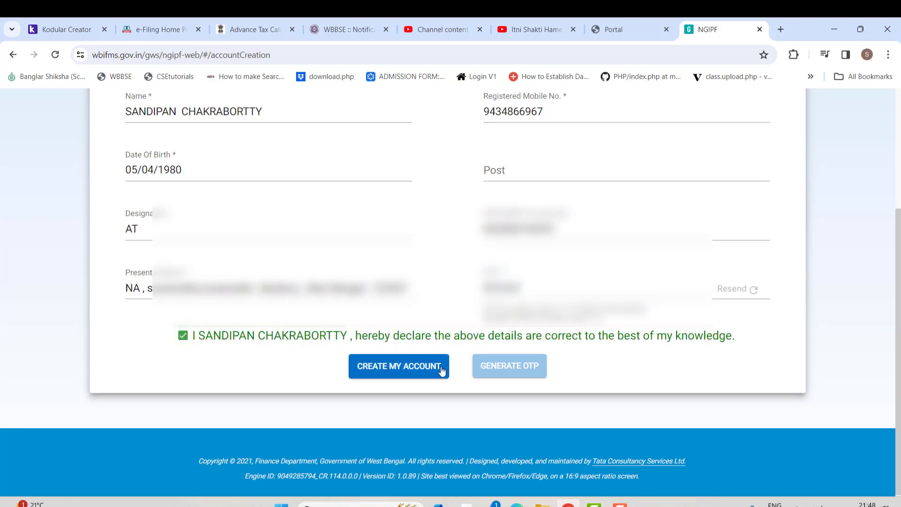
- Create the ESS account and acknowledge the success message showing the issued user ID
{"action": "left_click", "coordinate": [416, 367]}
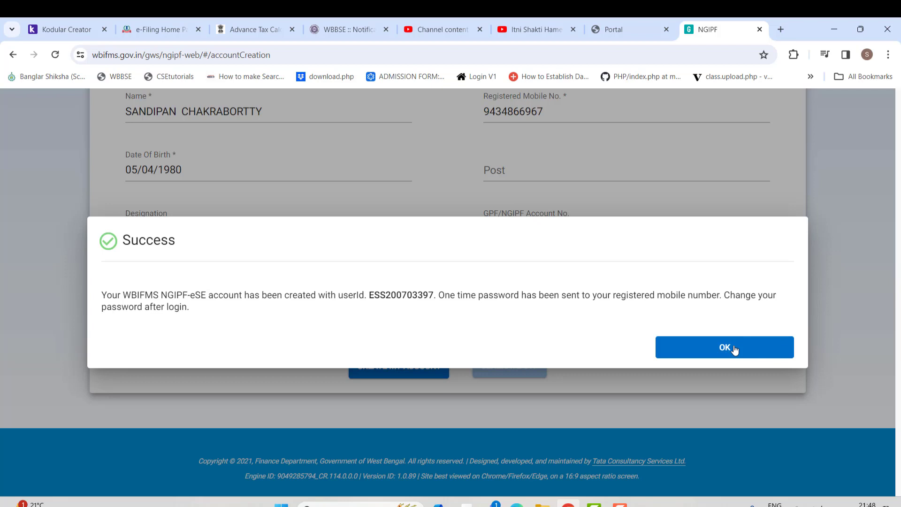
{"action": "left_click", "coordinate": [734, 349]}
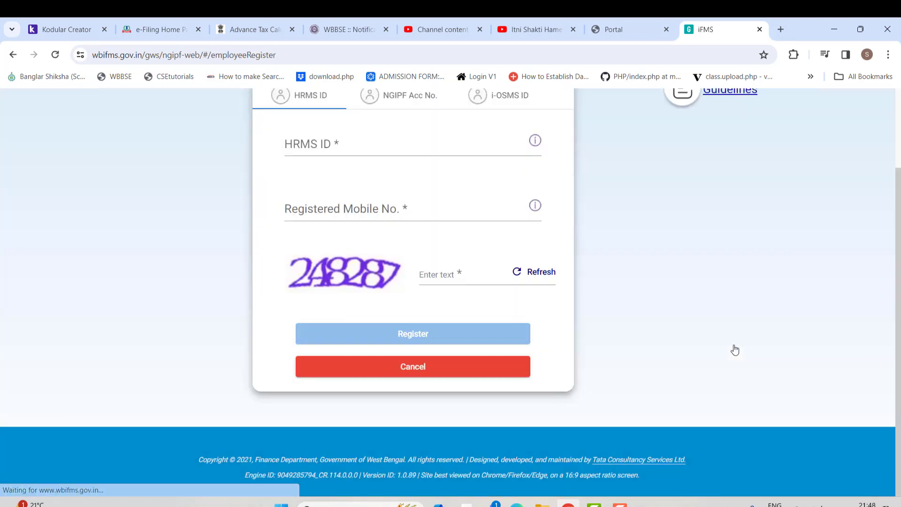
- Resubmit the i-OSMS ID registration, dismiss the resulting error, and return to the iFMS portal page
{"action": "scroll", "coordinate": [417, 317], "scroll_direction": "up", "scroll_amount": 2}
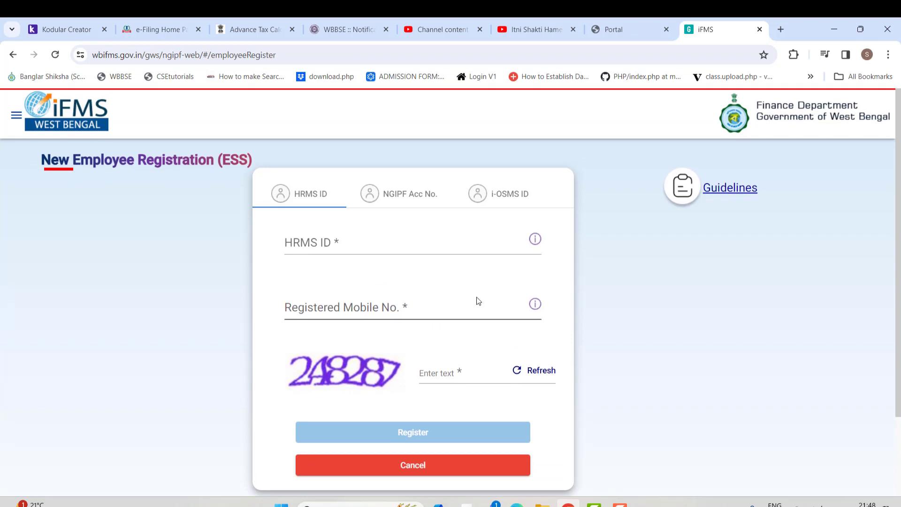
{"action": "left_click", "coordinate": [503, 196]}
{"action": "left_click", "coordinate": [386, 244]}
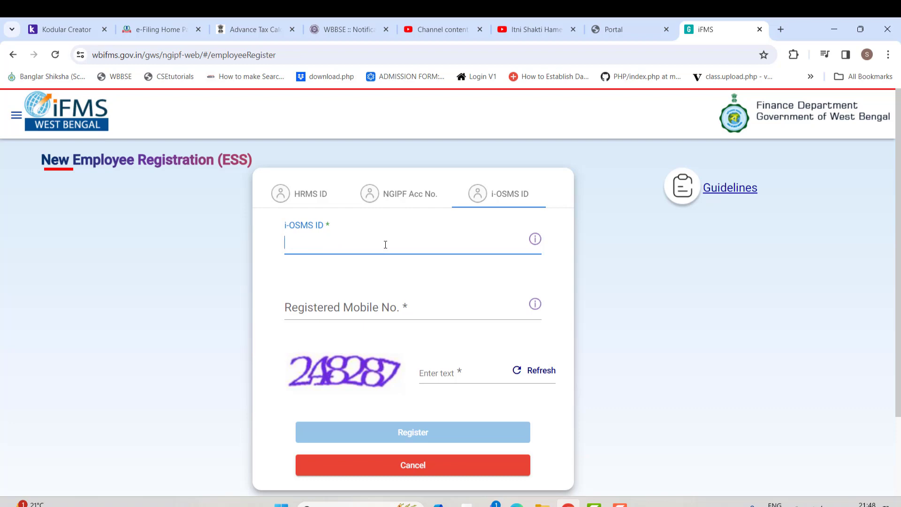
{"action": "type", "text": "X"}
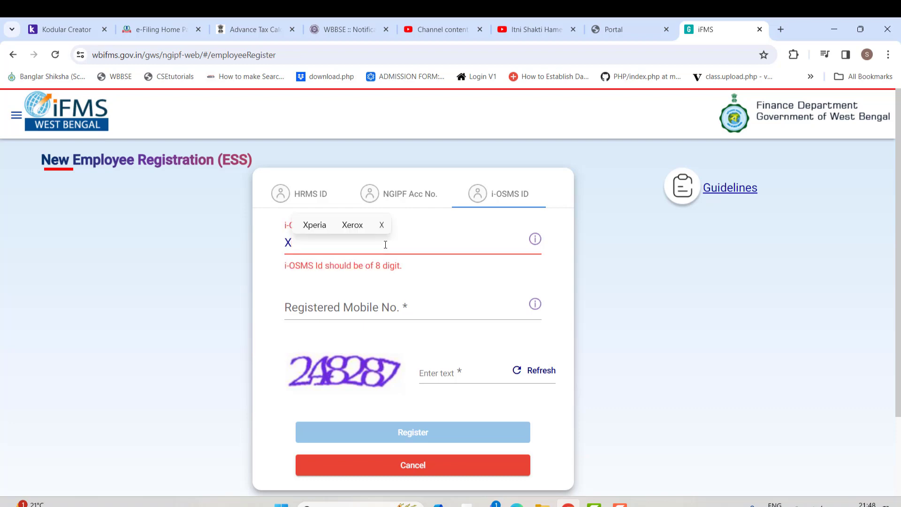
{"action": "type", "text": "WW"}
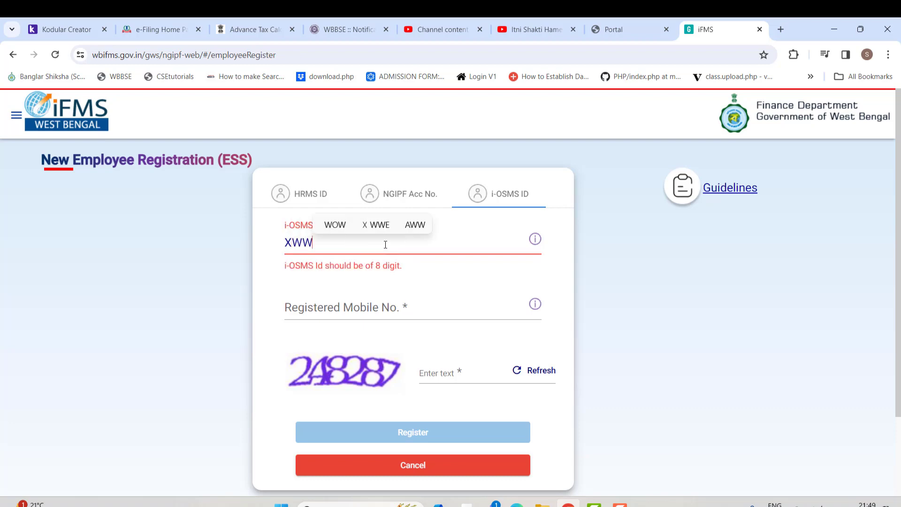
{"action": "type", "text": "T6363"}
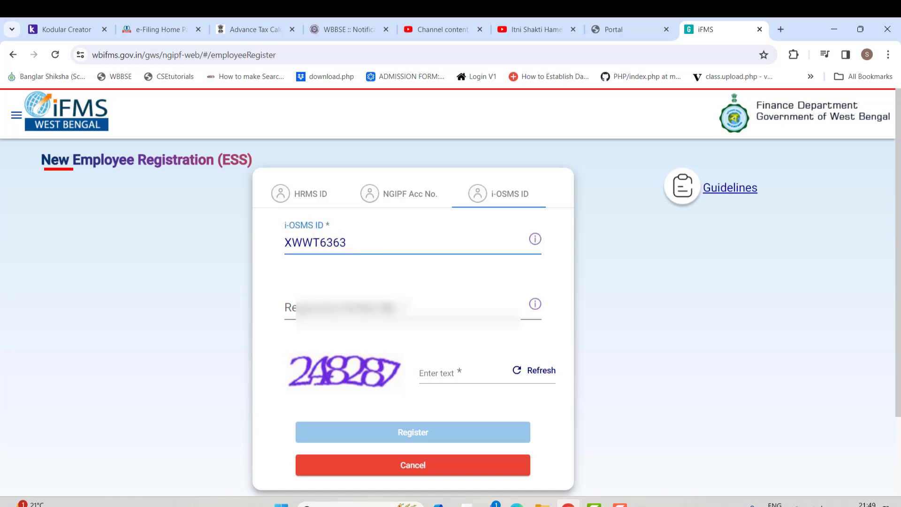
{"action": "left_click", "coordinate": [386, 313]}
{"action": "type", "text": "9"}
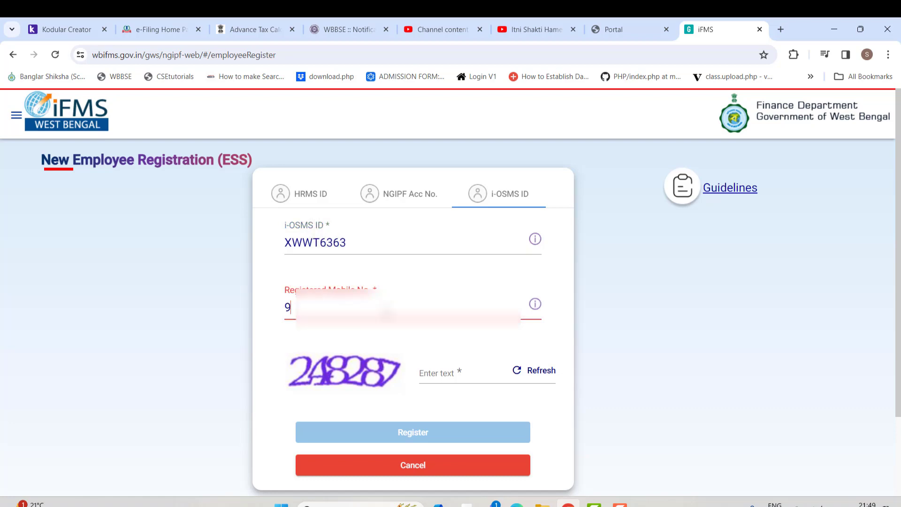
{"action": "type", "text": "4"}
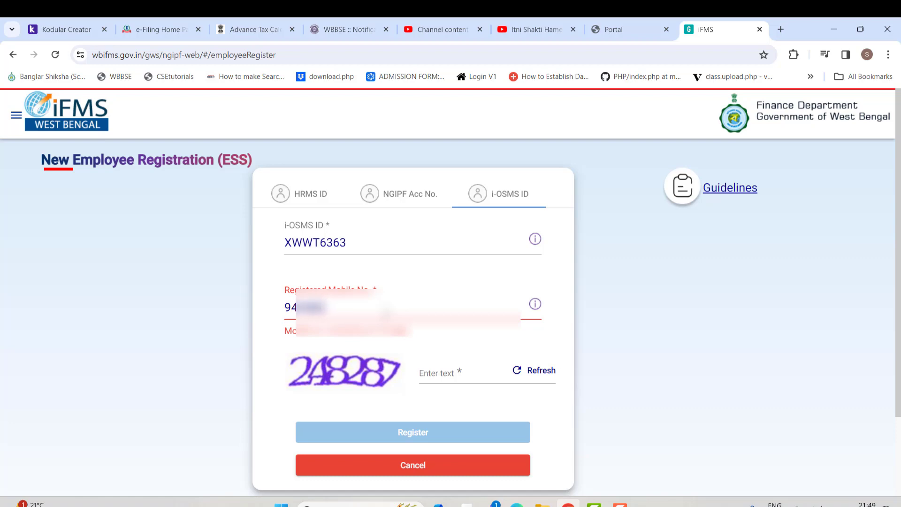
{"action": "type", "text": "XXXXXXXXX"}
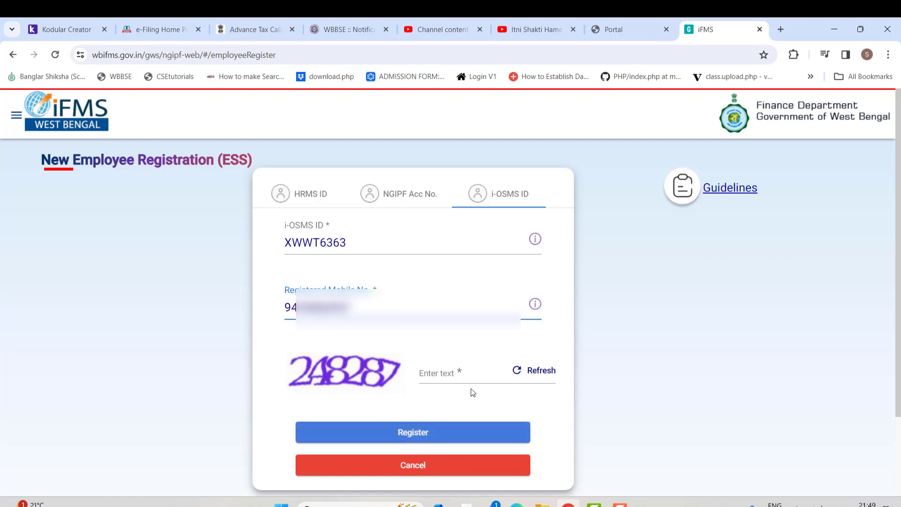
{"action": "left_click", "coordinate": [447, 373]}
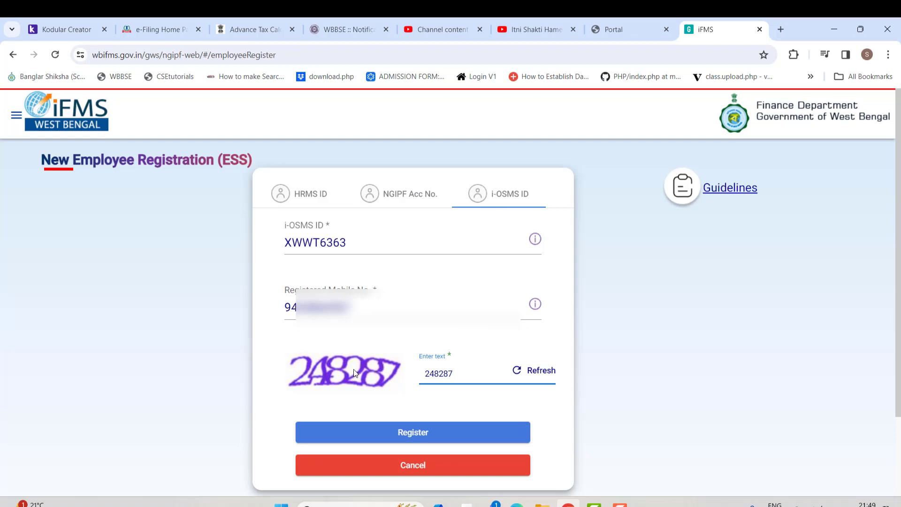
{"action": "left_click", "coordinate": [428, 434]}
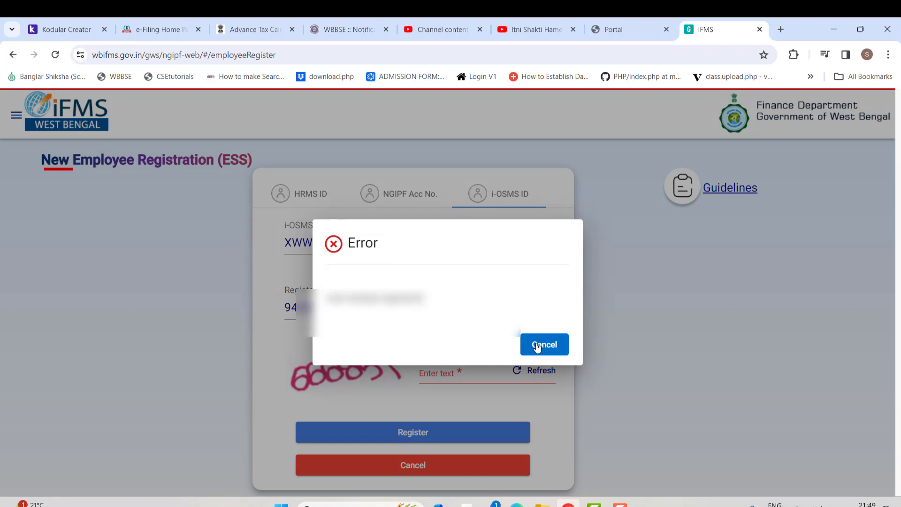
{"action": "left_click", "coordinate": [537, 346]}
{"action": "left_click", "coordinate": [613, 26]}
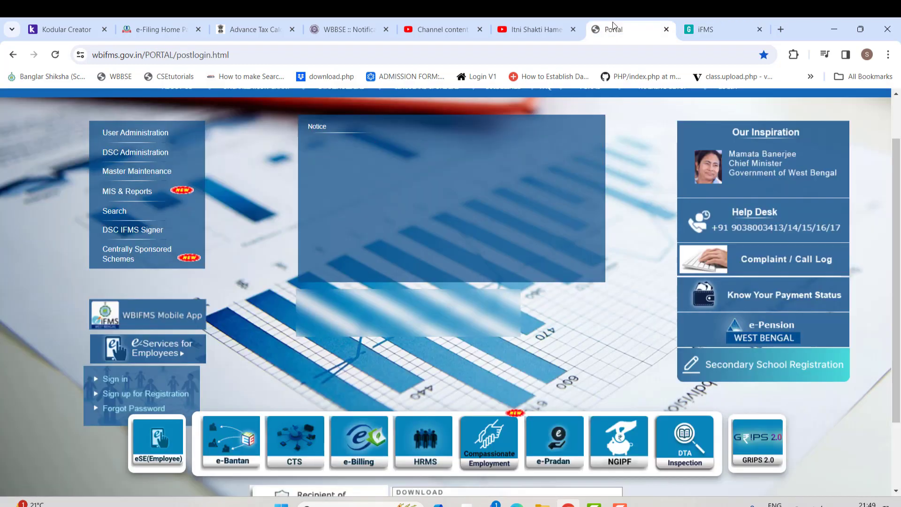
- Open the employee Finance Login page and enter the ESS Unique ID and password
{"action": "left_click", "coordinate": [123, 390]}
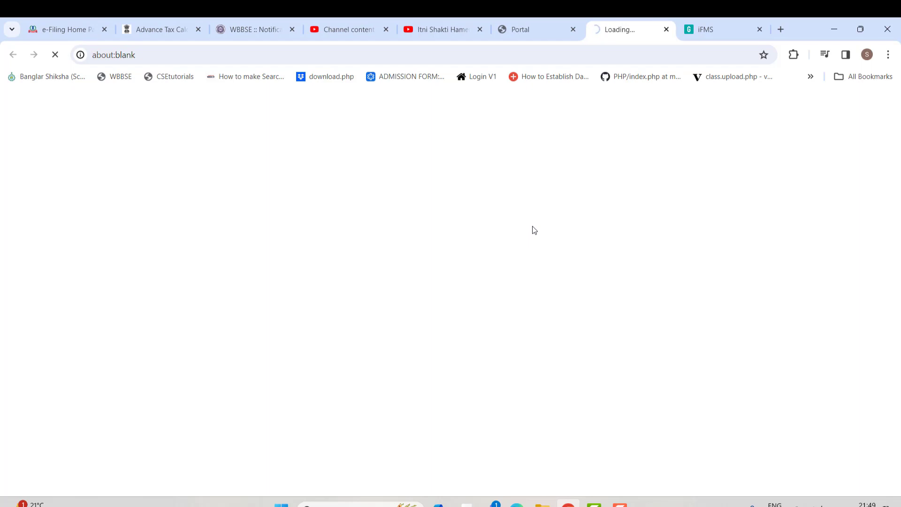
{"action": "left_click", "coordinate": [619, 504]}
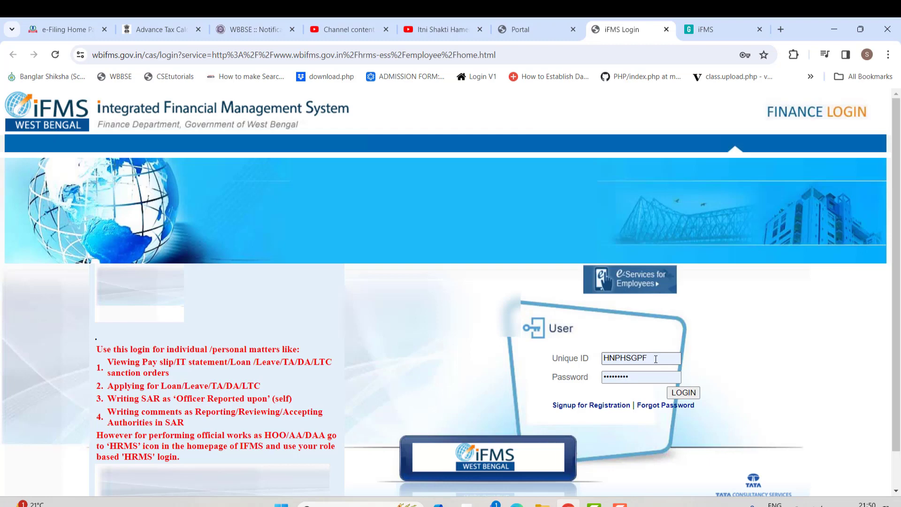
{"action": "left_click", "coordinate": [655, 359]}
{"action": "left_click_drag", "start_coordinate": [655, 359], "coordinate": [580, 357]}
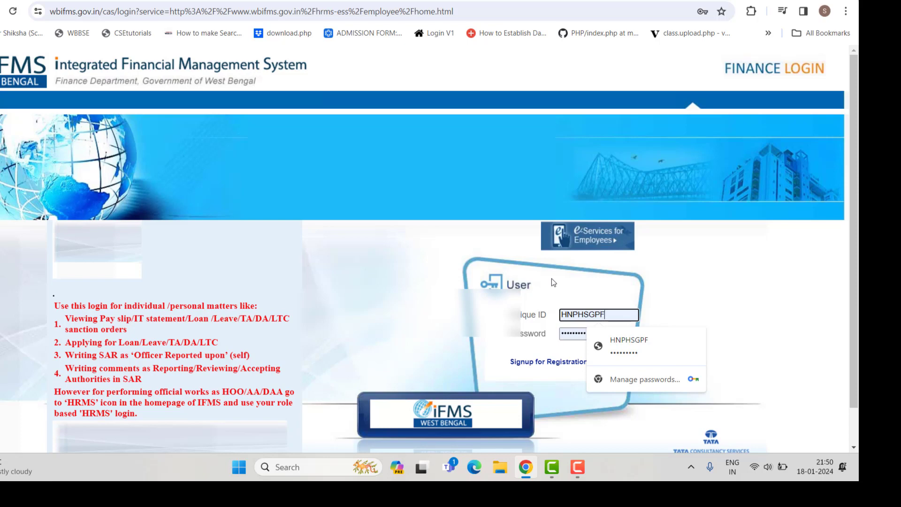
{"action": "left_click_drag", "start_coordinate": [616, 315], "coordinate": [541, 314]}
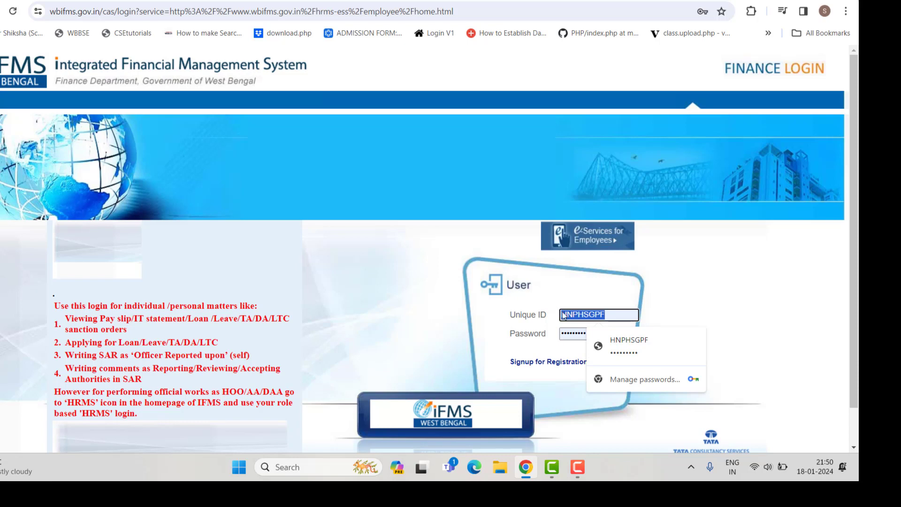
{"action": "left_click", "coordinate": [579, 467]}
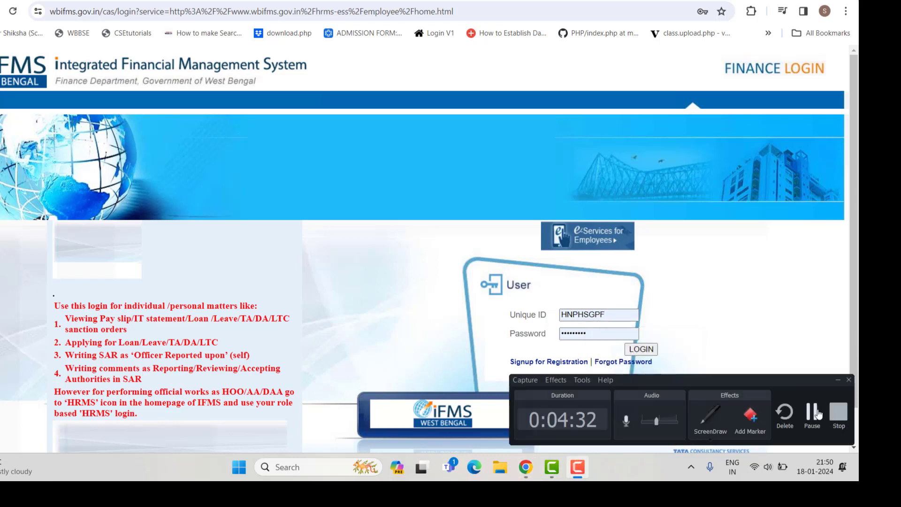
{"action": "left_click", "coordinate": [815, 412]}
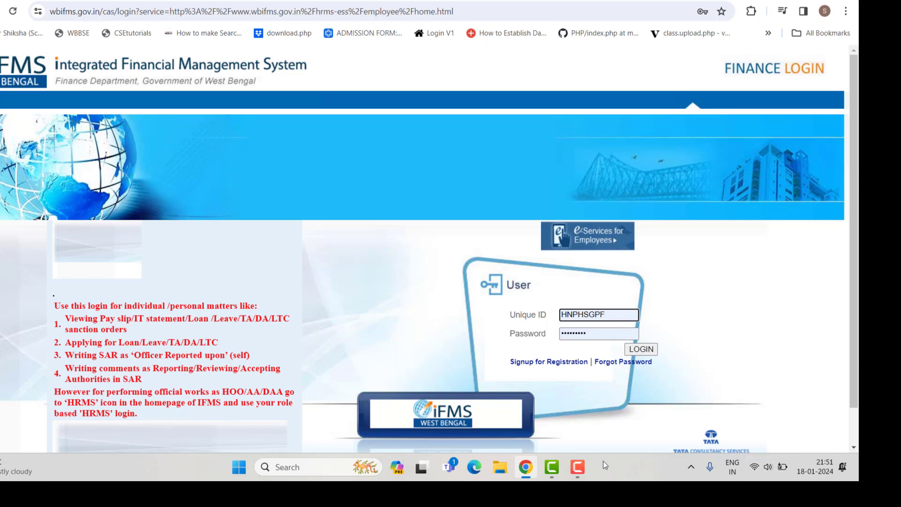
{"action": "left_click", "coordinate": [580, 467]}
{"action": "left_click", "coordinate": [812, 413]}
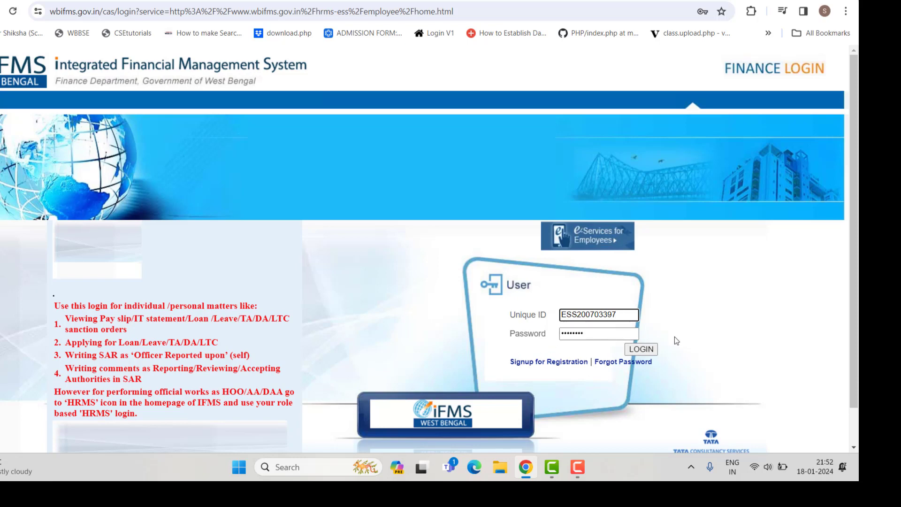
- Sign in with the new ESS account and enter the temporary password from SMS
{"action": "left_click", "coordinate": [641, 349]}
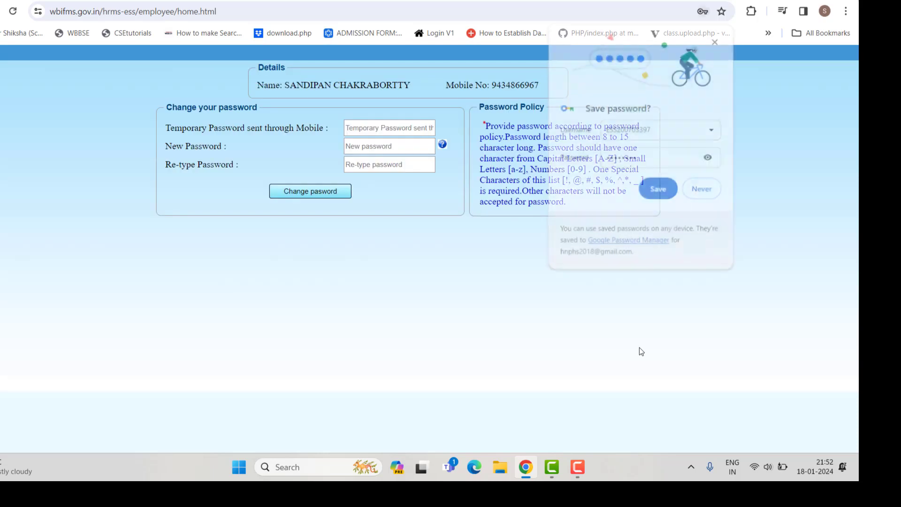
{"action": "left_click", "coordinate": [704, 190]}
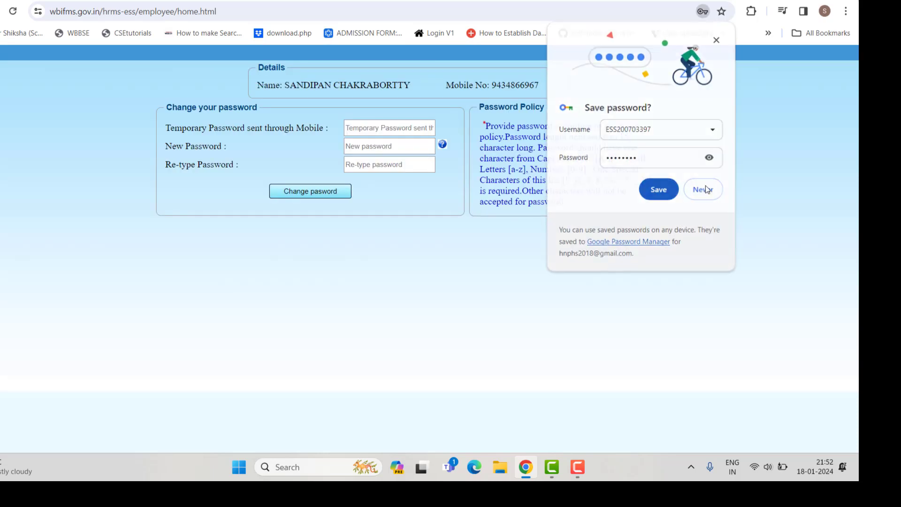
{"action": "left_click", "coordinate": [380, 130]}
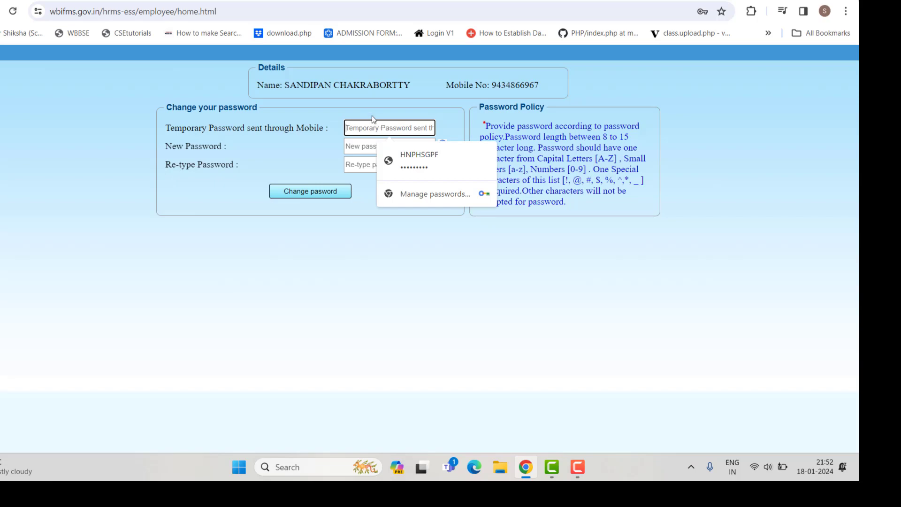
{"action": "type", "text": "•••"}
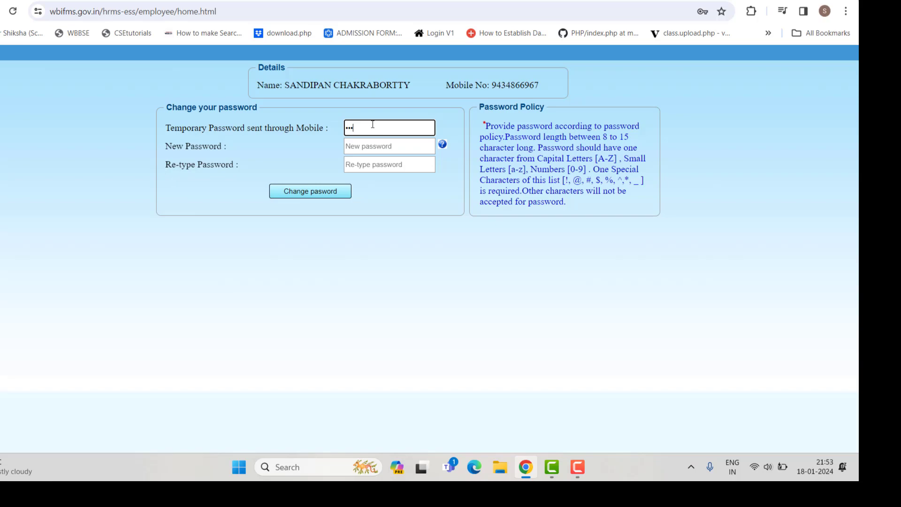
{"action": "type", "text": "•••••"}
- Enter and confirm the new password, then acknowledge the password-updated message
{"action": "left_click", "coordinate": [387, 147]}
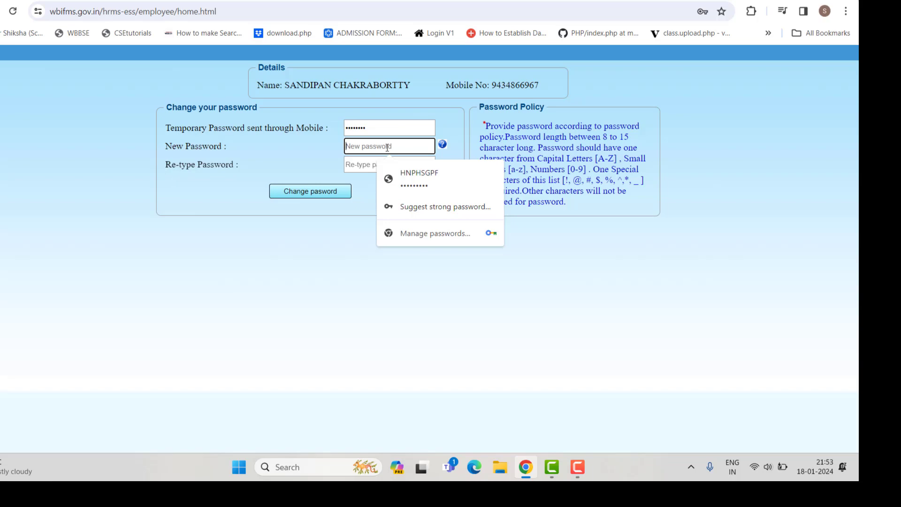
{"action": "type", "text": "•••••••••"}
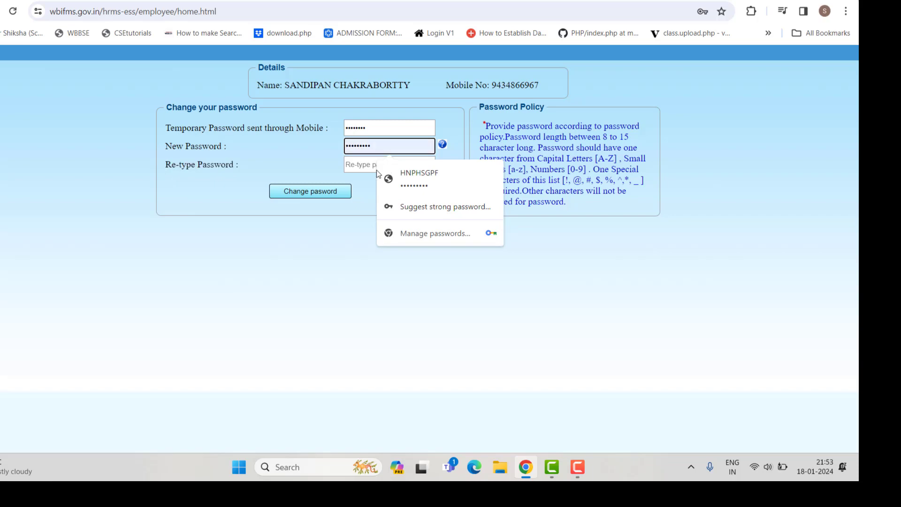
{"action": "left_click", "coordinate": [362, 166]}
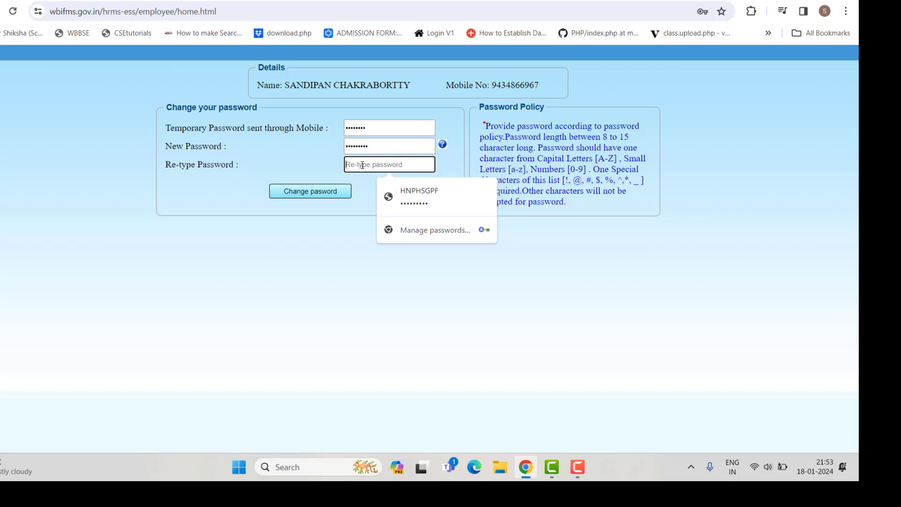
{"action": "type", "text": "••••"}
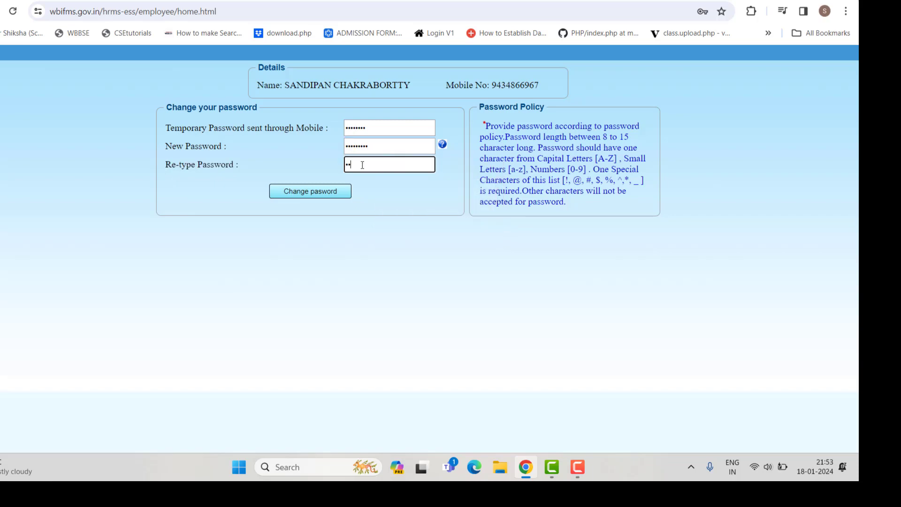
{"action": "type", "text": "•••••"}
{"action": "left_click", "coordinate": [315, 191]}
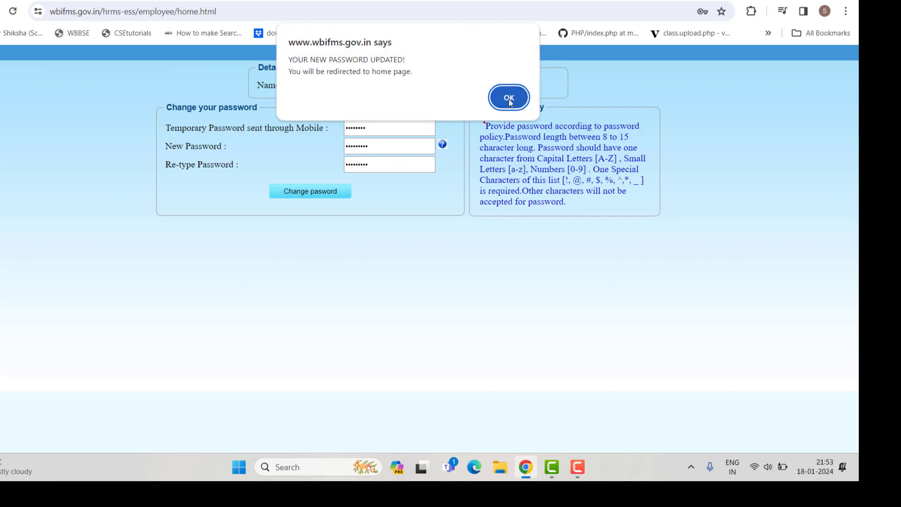
{"action": "left_click", "coordinate": [509, 98]}
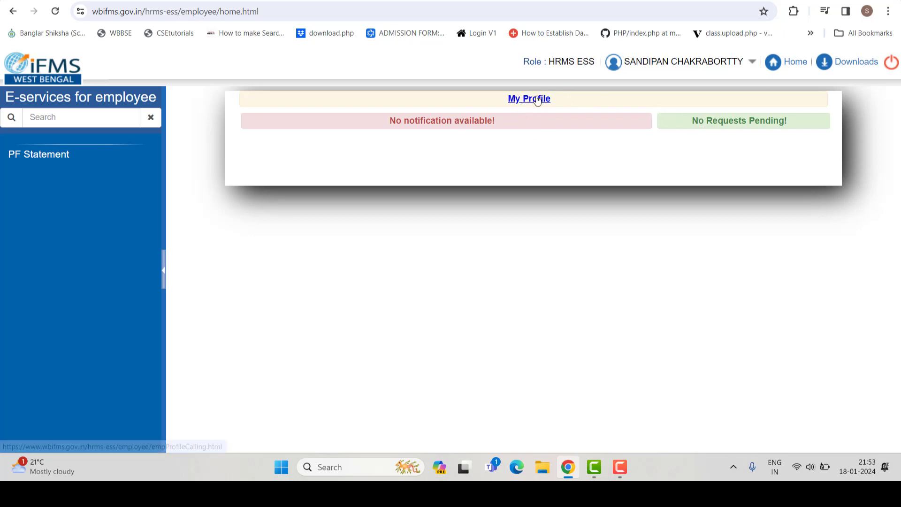
- Generate the PF statement for financial year 2023-2024 and save the PDF to Downloads
{"action": "left_click", "coordinate": [47, 159]}
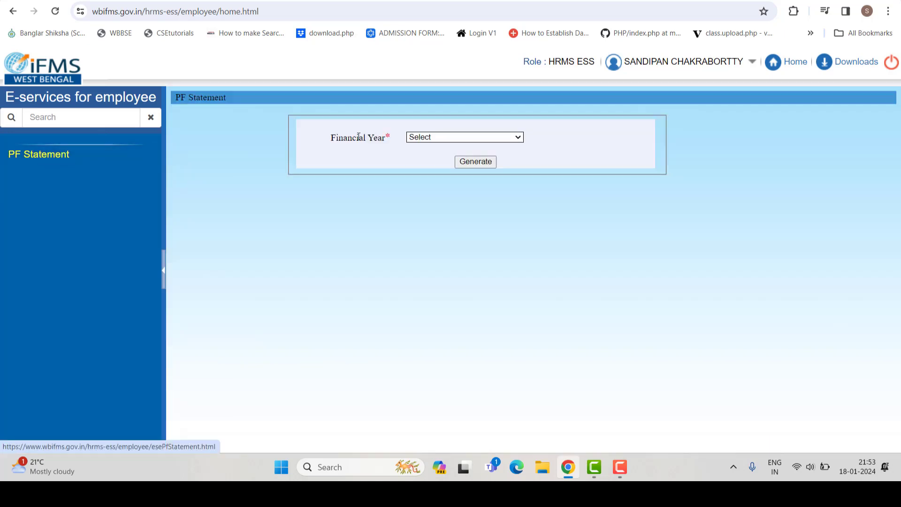
{"action": "left_click", "coordinate": [425, 137]}
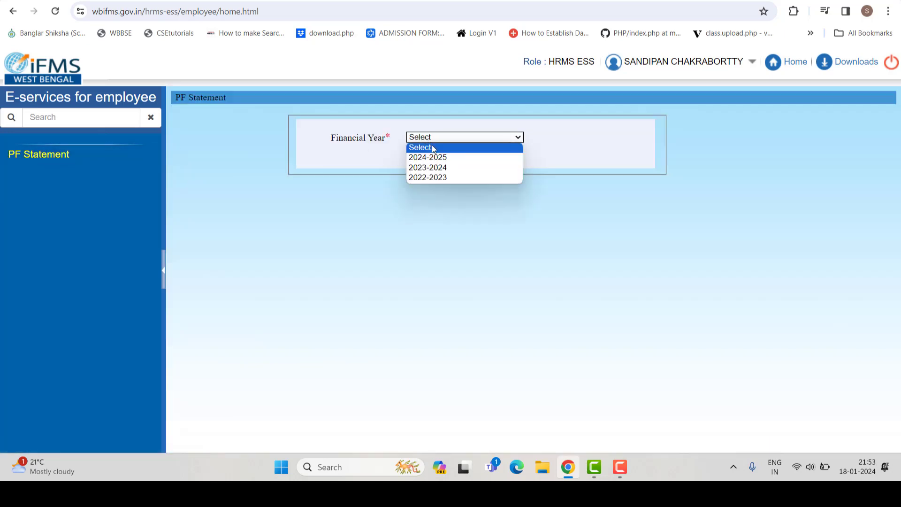
{"action": "left_click", "coordinate": [438, 168]}
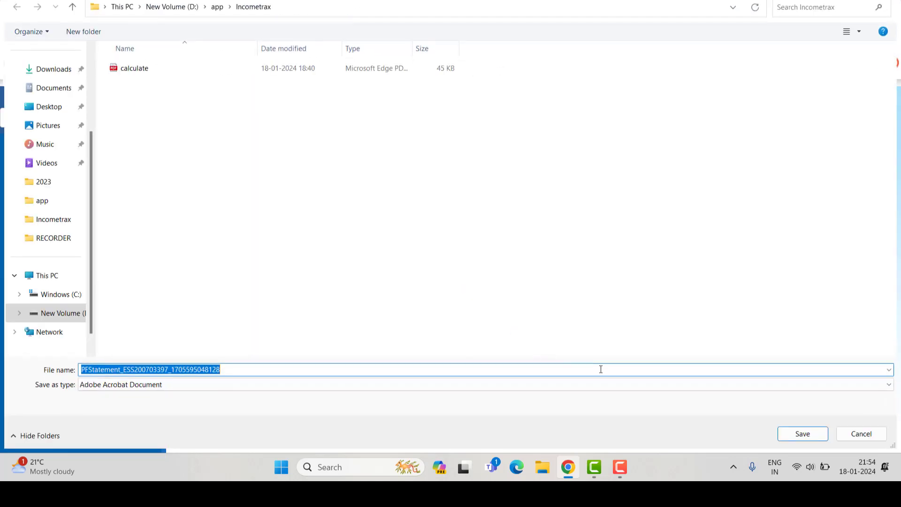
{"action": "left_click", "coordinate": [54, 68]}
{"action": "left_click", "coordinate": [802, 433]}
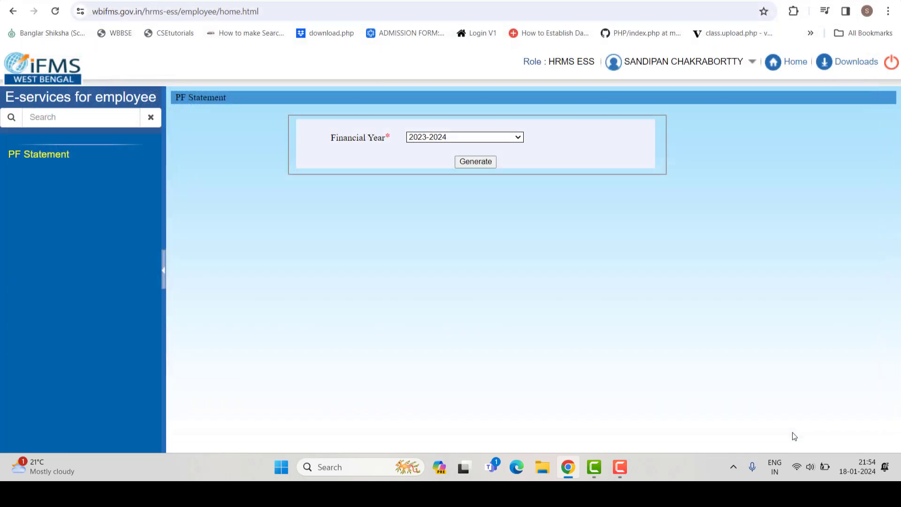
- Open the downloaded PF statement PDF, scroll through both pages, then close its tab
{"action": "left_click", "coordinate": [722, 41]}
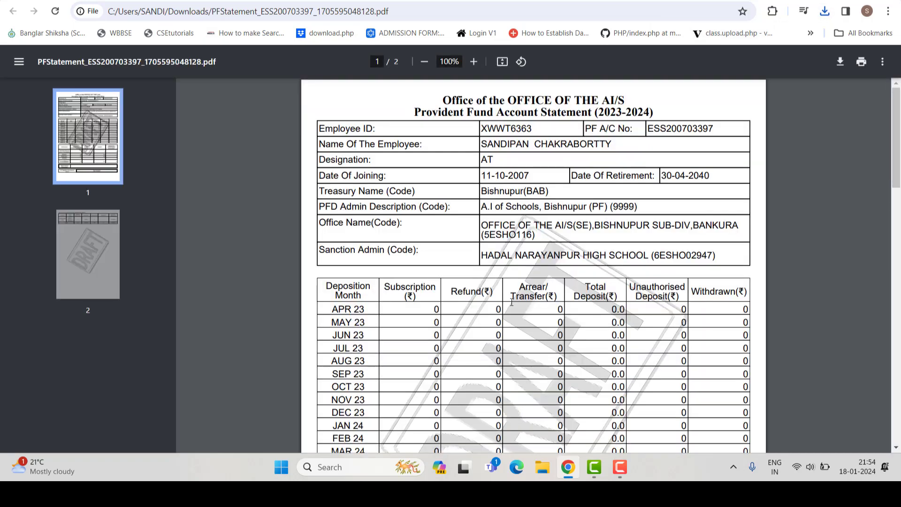
{"action": "scroll", "coordinate": [512, 302], "scroll_direction": "down", "scroll_amount": 7}
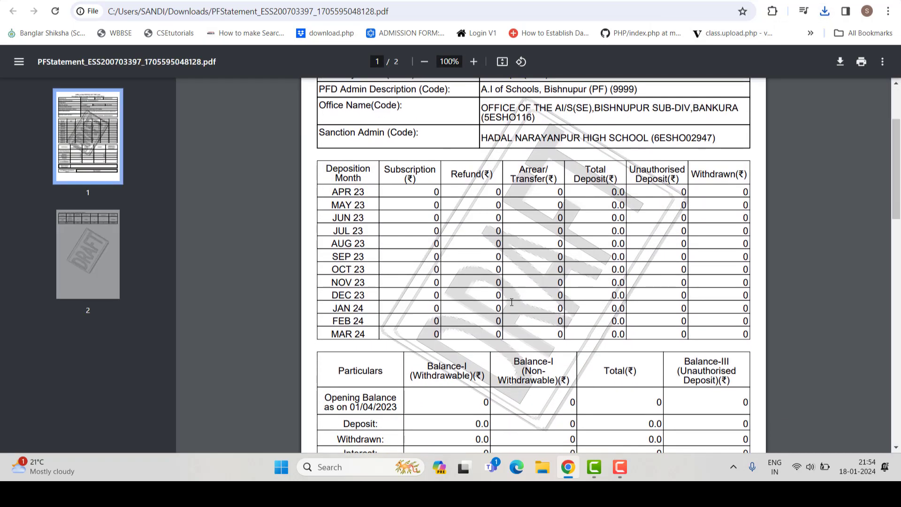
{"action": "scroll", "coordinate": [512, 302], "scroll_direction": "down", "scroll_amount": 5}
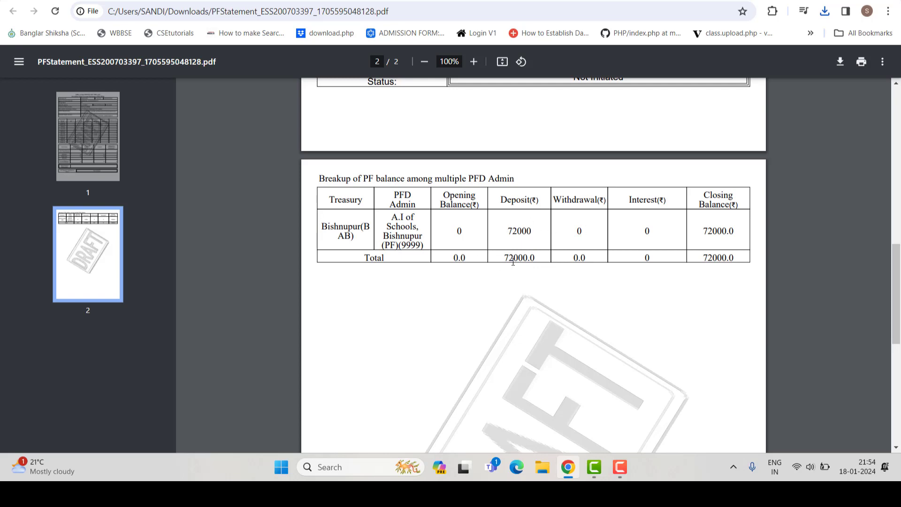
{"action": "scroll", "coordinate": [513, 261], "scroll_direction": "down", "scroll_amount": 5}
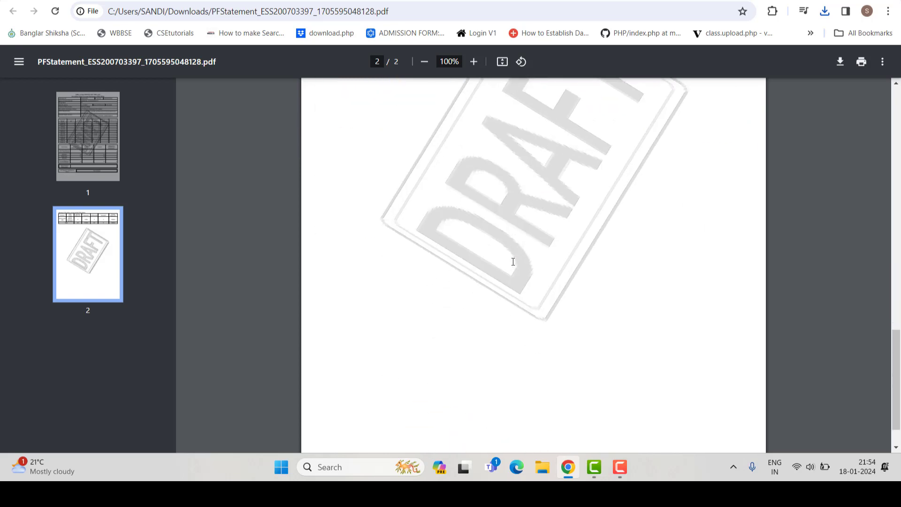
{"action": "scroll", "coordinate": [513, 261], "scroll_direction": "up", "scroll_amount": 5}
{"action": "scroll", "coordinate": [513, 262], "scroll_direction": "up", "scroll_amount": 6}
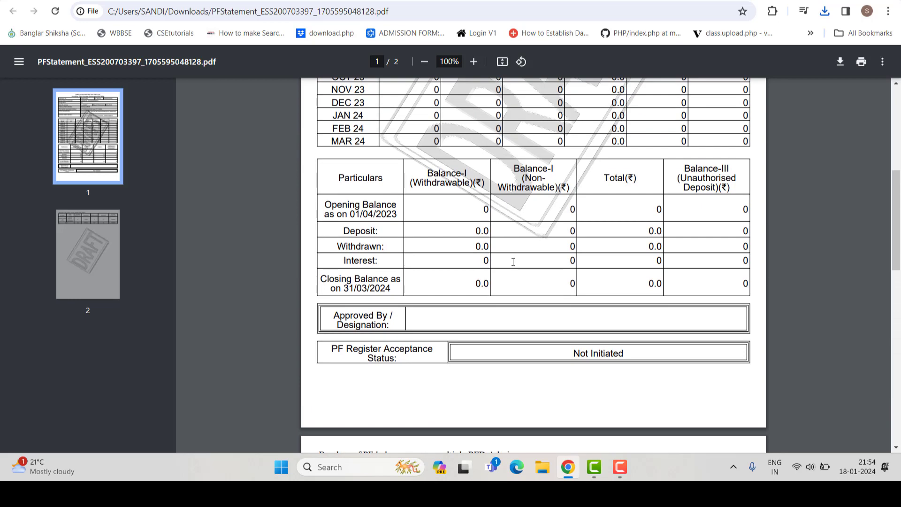
{"action": "scroll", "coordinate": [513, 262], "scroll_direction": "up", "scroll_amount": 3}
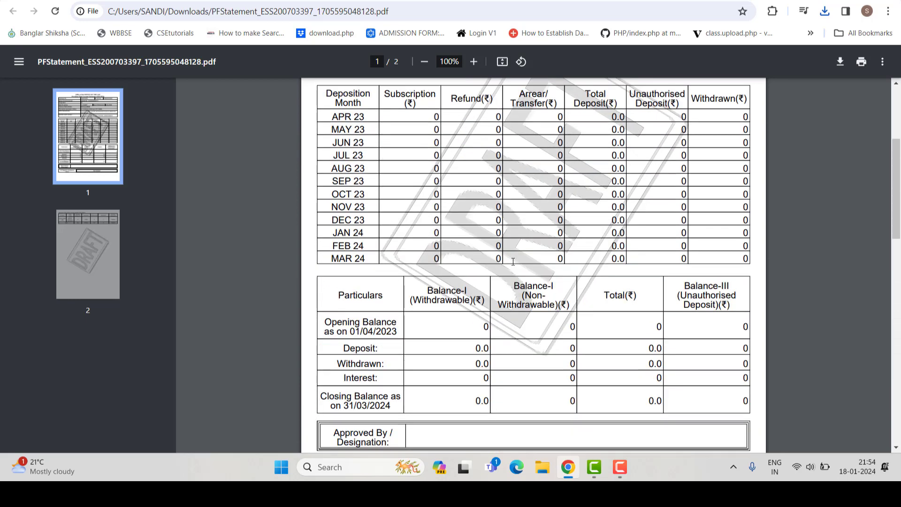
{"action": "scroll", "coordinate": [513, 262], "scroll_direction": "up", "scroll_amount": 5}
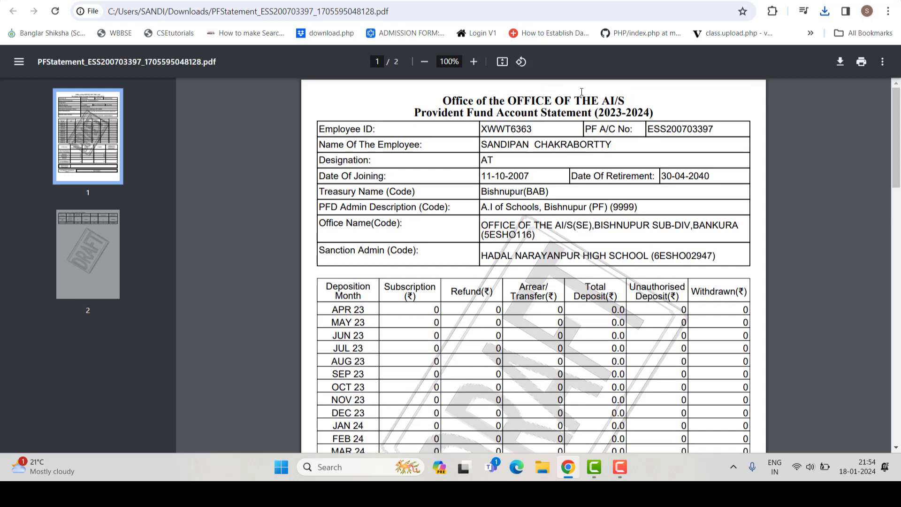
{"action": "key", "text": "ctrl+w"}
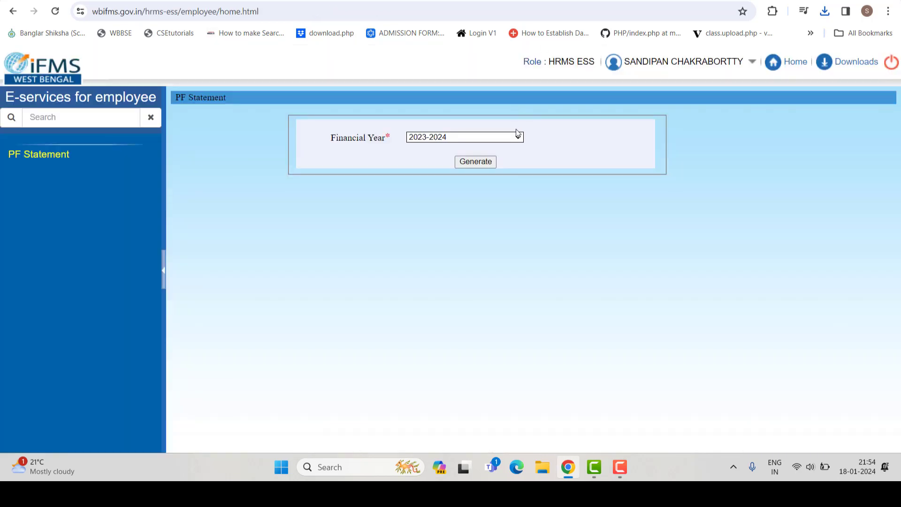
- Check the 2023-2024 year list and account summary card, then go Home and open My Profile
{"action": "left_click", "coordinate": [518, 136]}
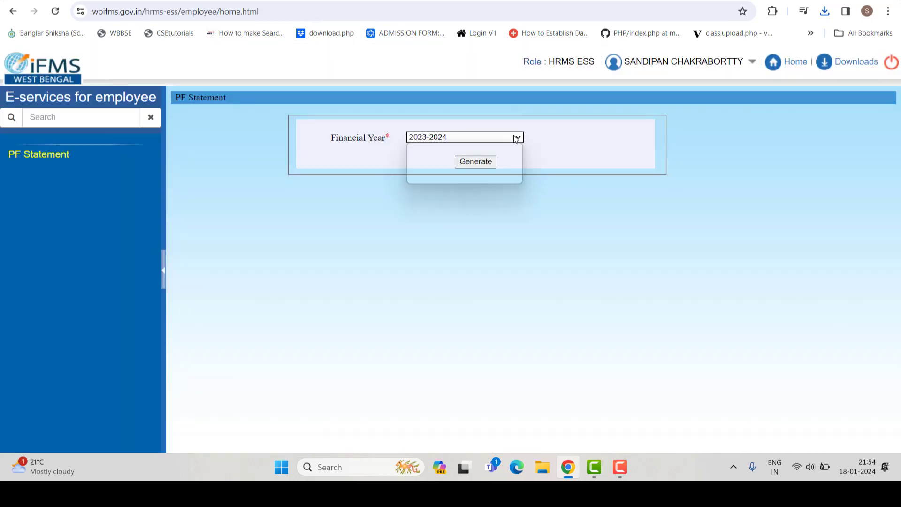
{"action": "left_click", "coordinate": [205, 164]}
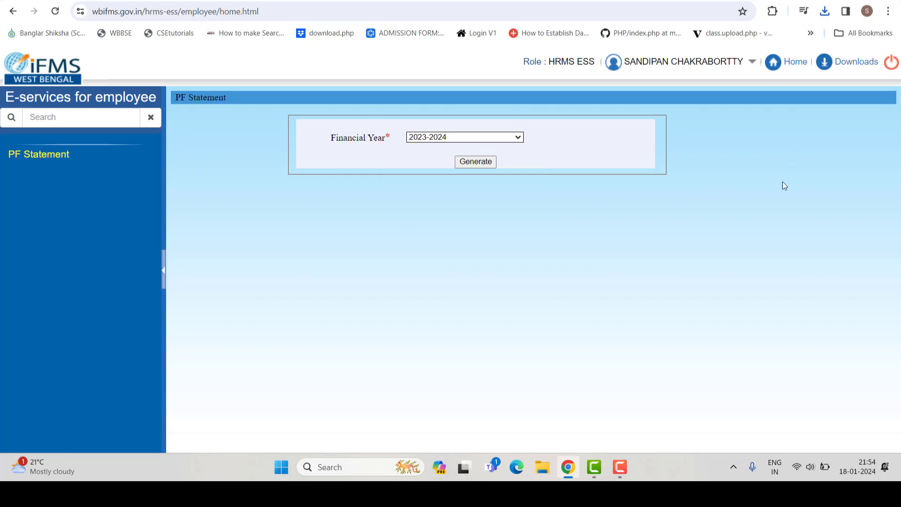
{"action": "left_click", "coordinate": [752, 62]}
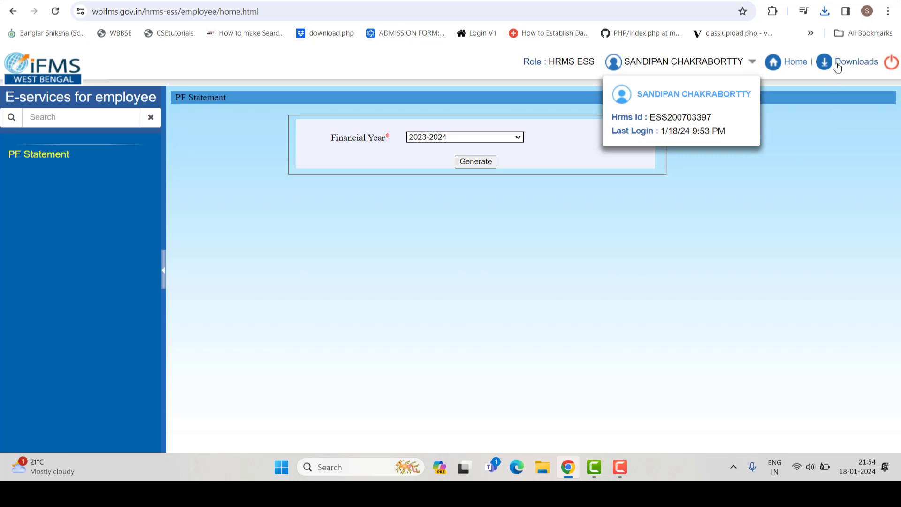
{"action": "left_click", "coordinate": [753, 62]}
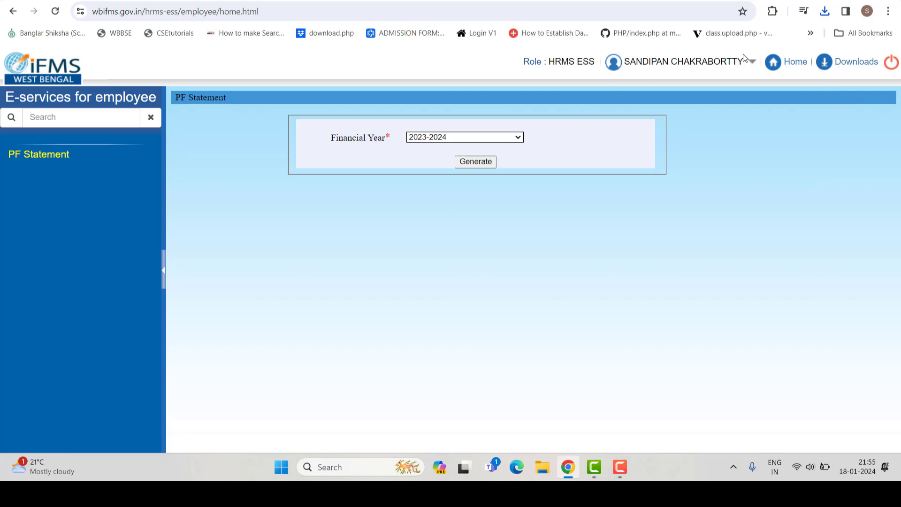
{"action": "left_click", "coordinate": [789, 63]}
{"action": "left_click", "coordinate": [525, 101]}
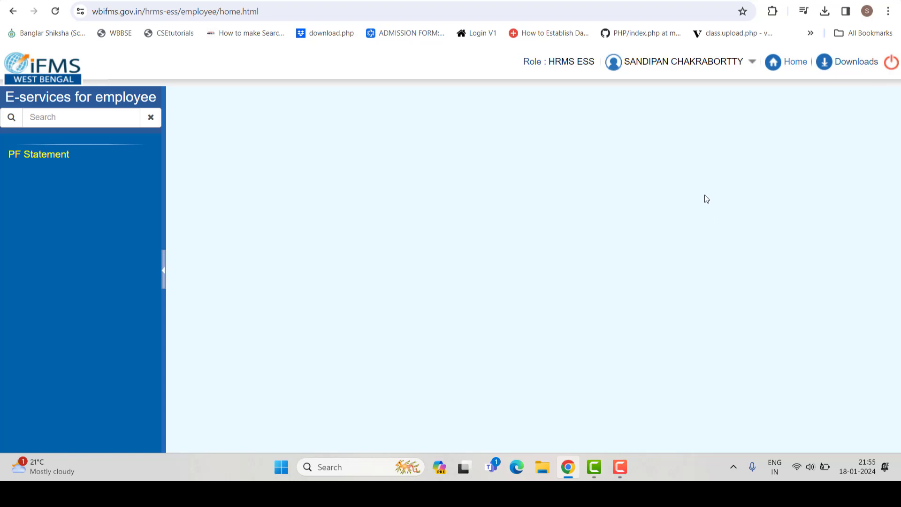
- Review My Profile's general details, three family members and empty nominee list, then toggle the account card
{"action": "left_click", "coordinate": [840, 64]}
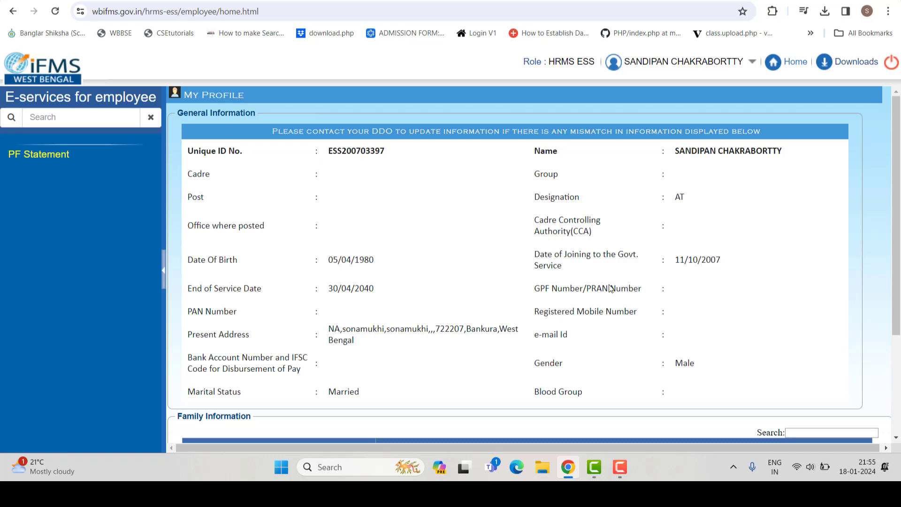
{"action": "scroll", "coordinate": [610, 289], "scroll_direction": "down", "scroll_amount": 3}
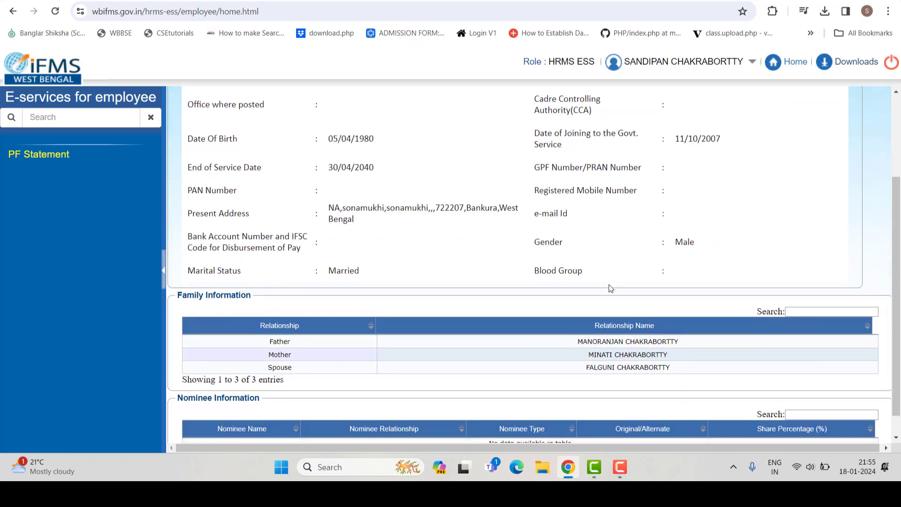
{"action": "scroll", "coordinate": [610, 288], "scroll_direction": "down", "scroll_amount": 1}
{"action": "scroll", "coordinate": [609, 287], "scroll_direction": "up", "scroll_amount": 3}
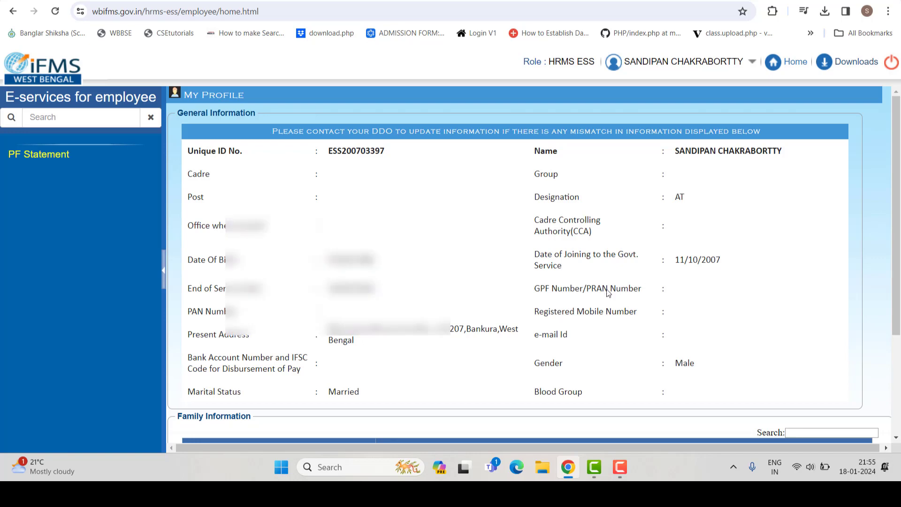
{"action": "scroll", "coordinate": [505, 263], "scroll_direction": "down", "scroll_amount": 1}
{"action": "scroll", "coordinate": [505, 263], "scroll_direction": "down", "scroll_amount": 1}
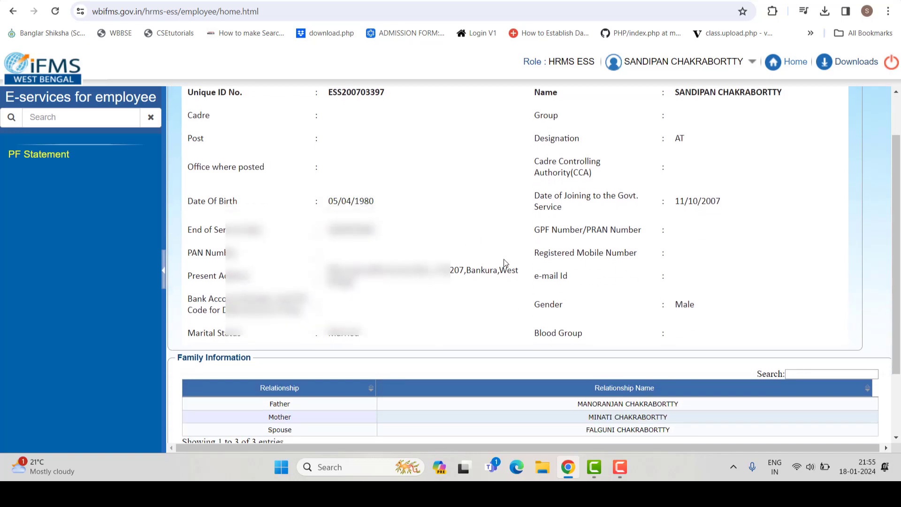
{"action": "scroll", "coordinate": [504, 260], "scroll_direction": "down", "scroll_amount": 2}
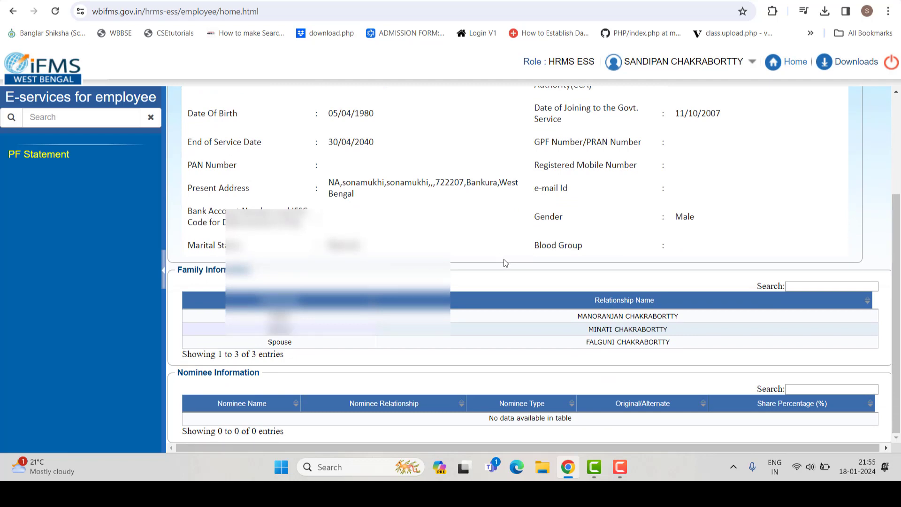
{"action": "scroll", "coordinate": [537, 313], "scroll_direction": "up", "scroll_amount": 3}
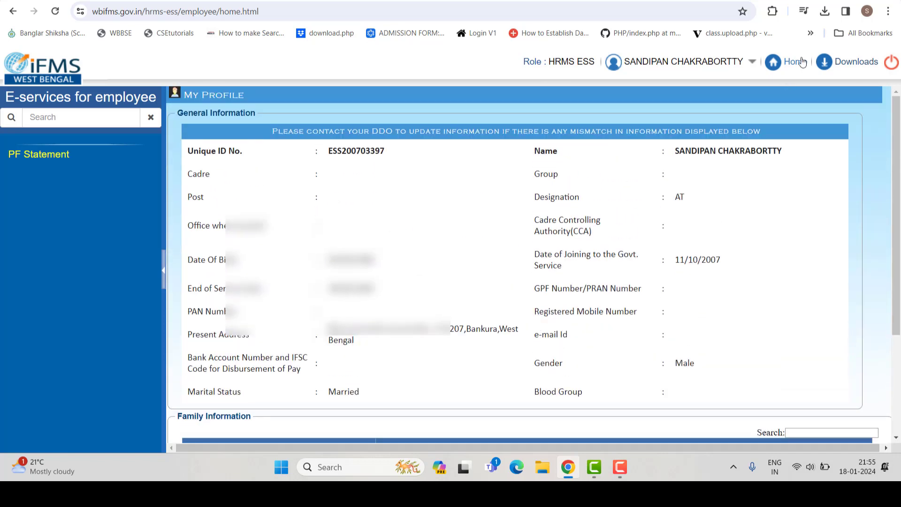
{"action": "left_click", "coordinate": [752, 64]}
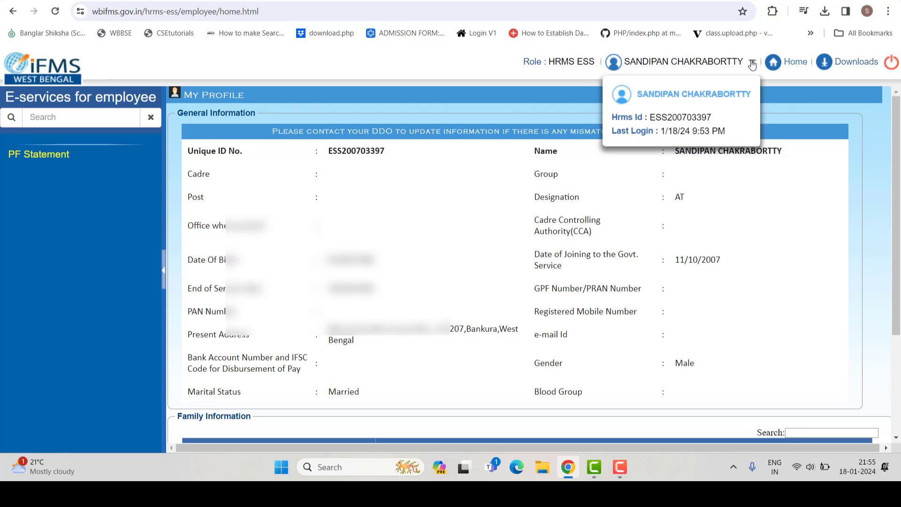
{"action": "left_click", "coordinate": [752, 63]}
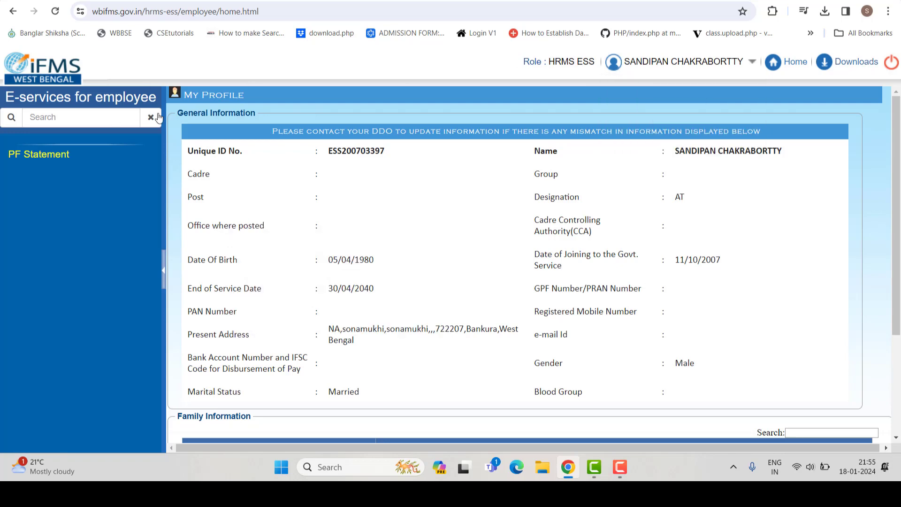